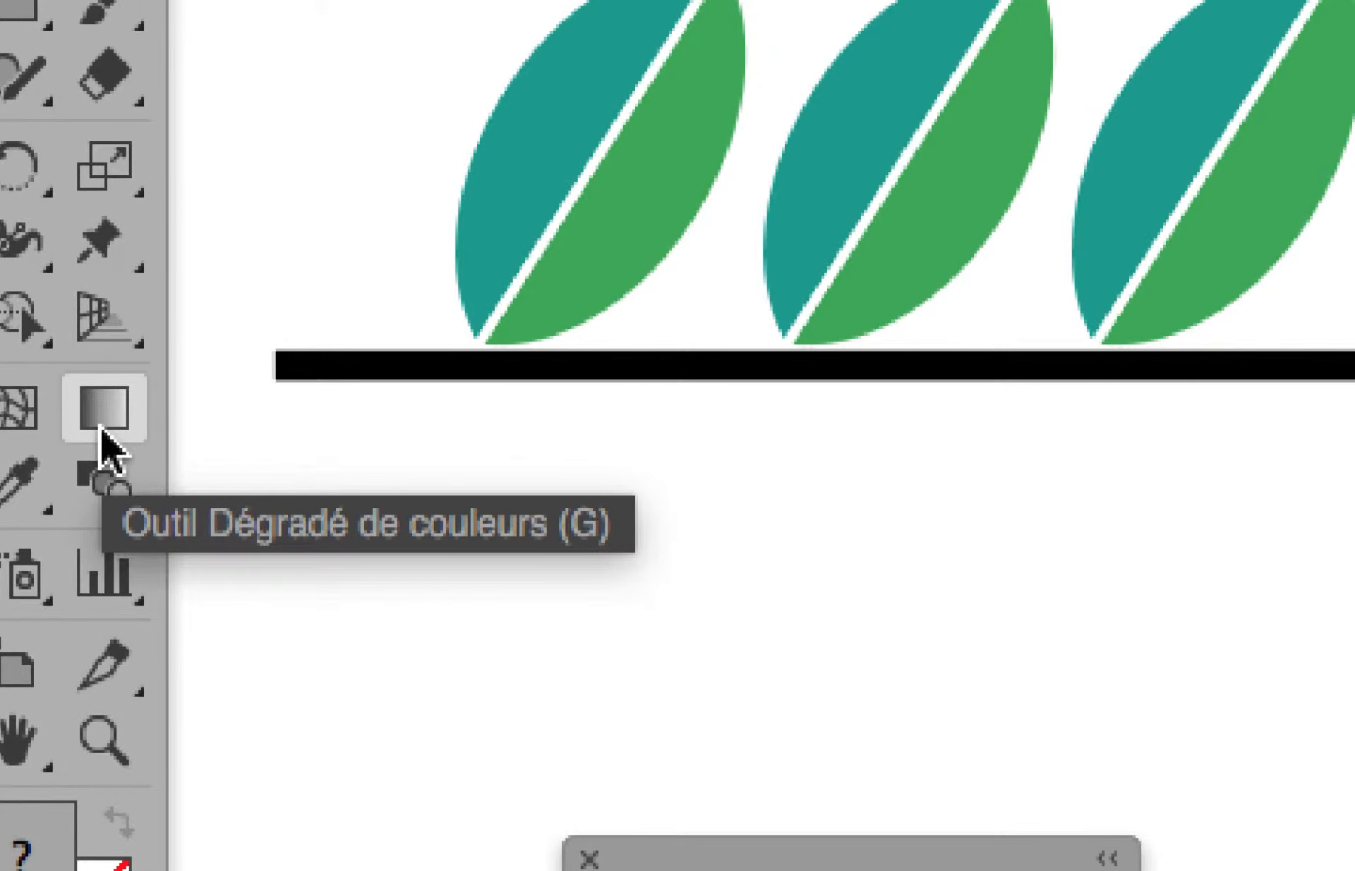
left_click(101, 431)
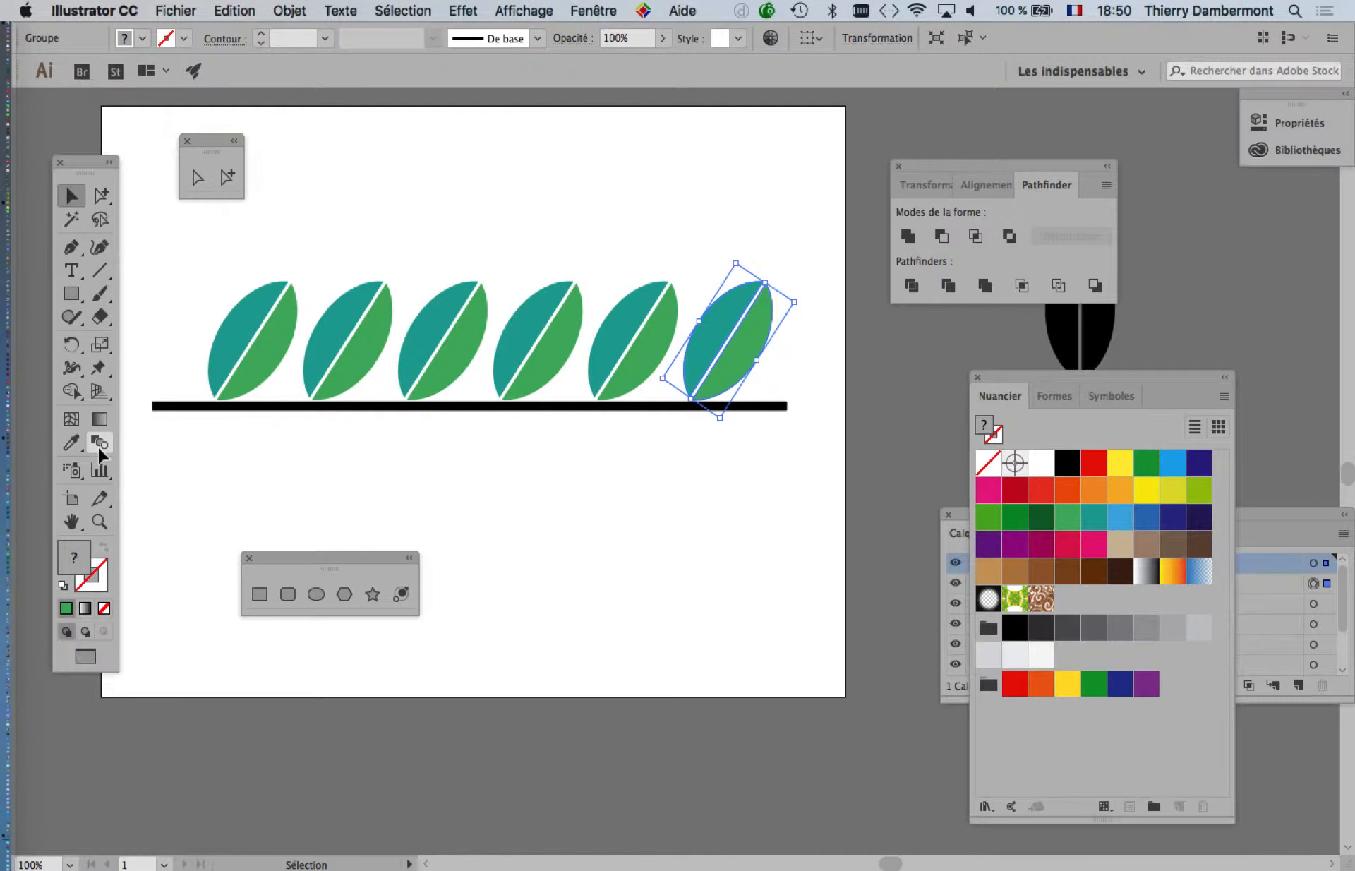
left_click_drag(80, 168, 75, 141)
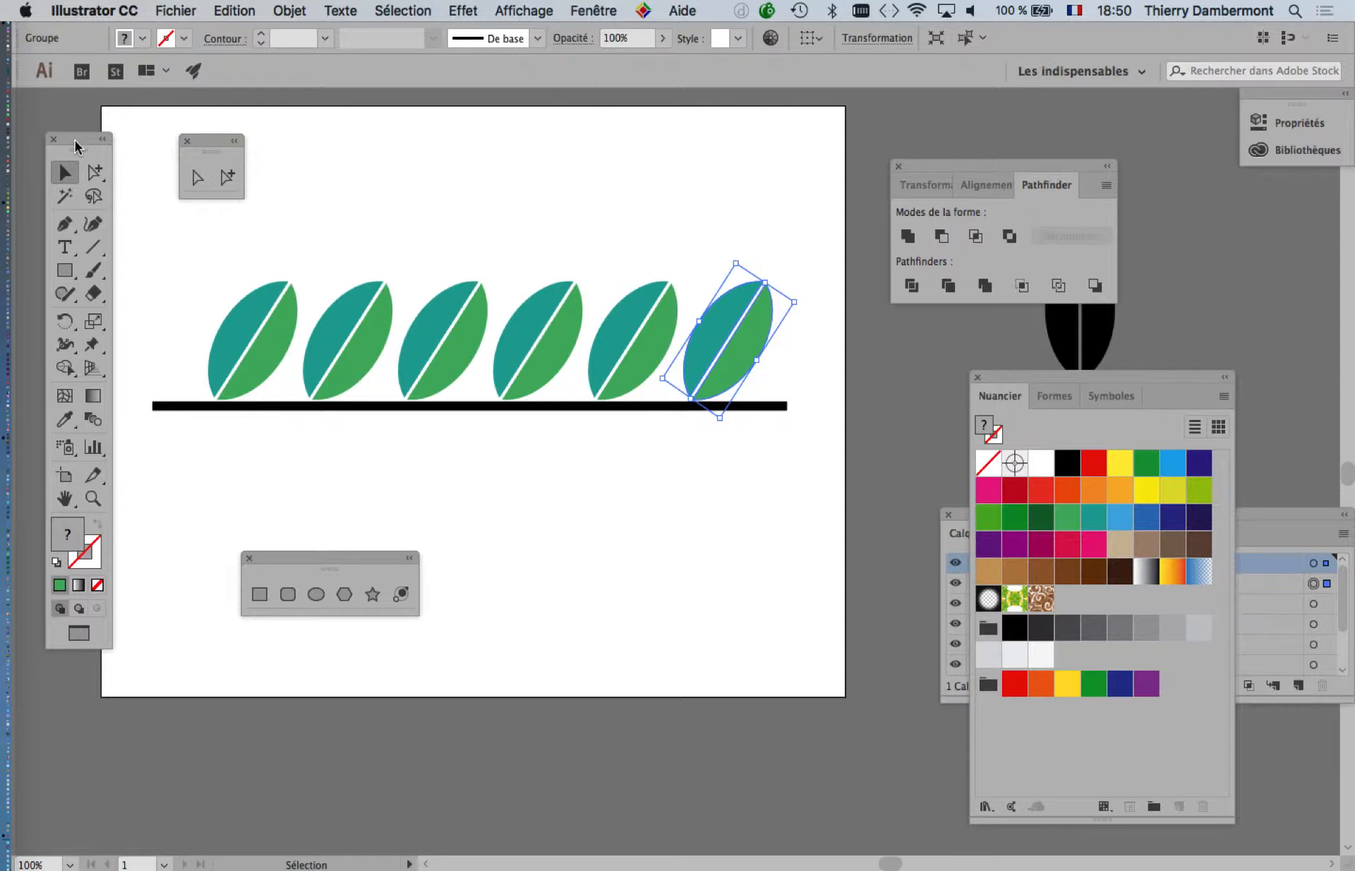
- Deselect the leaf and save the document under the new name brushes2-04.ai with the default Illustrator options
left_click(239, 256)
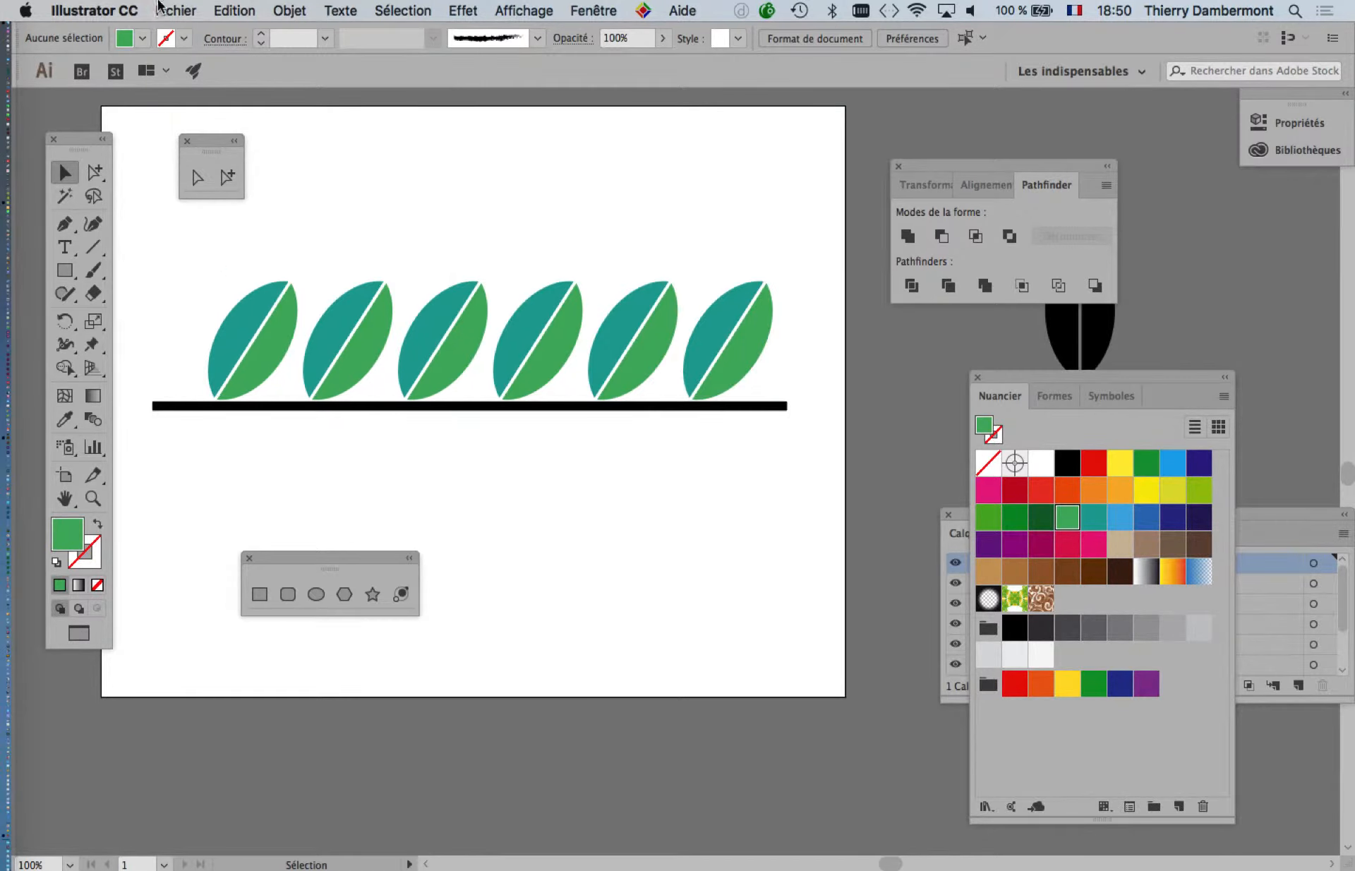
left_click(161, 8)
left_click(240, 172)
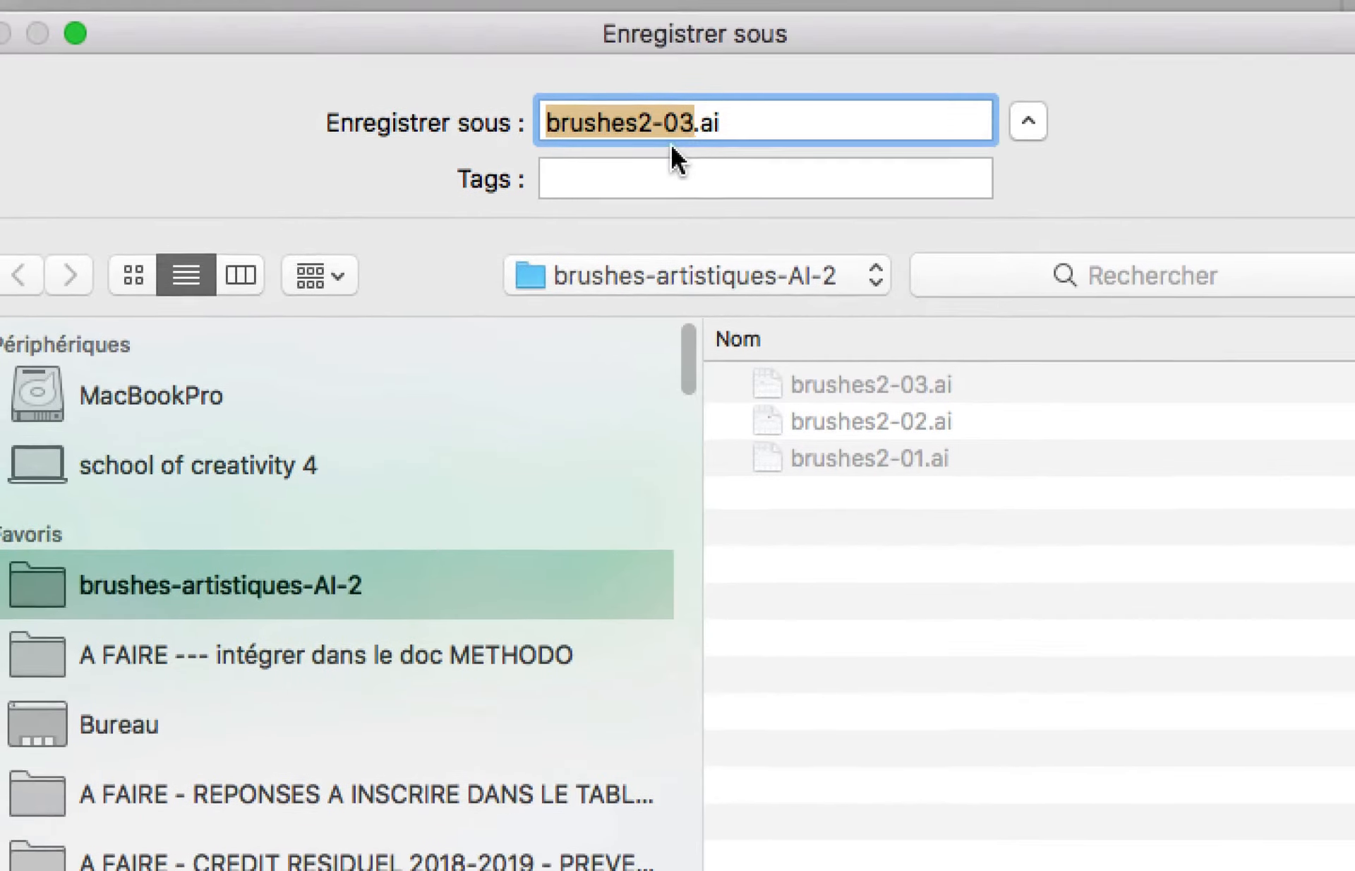
left_click_drag(675, 133, 679, 133)
type("4")
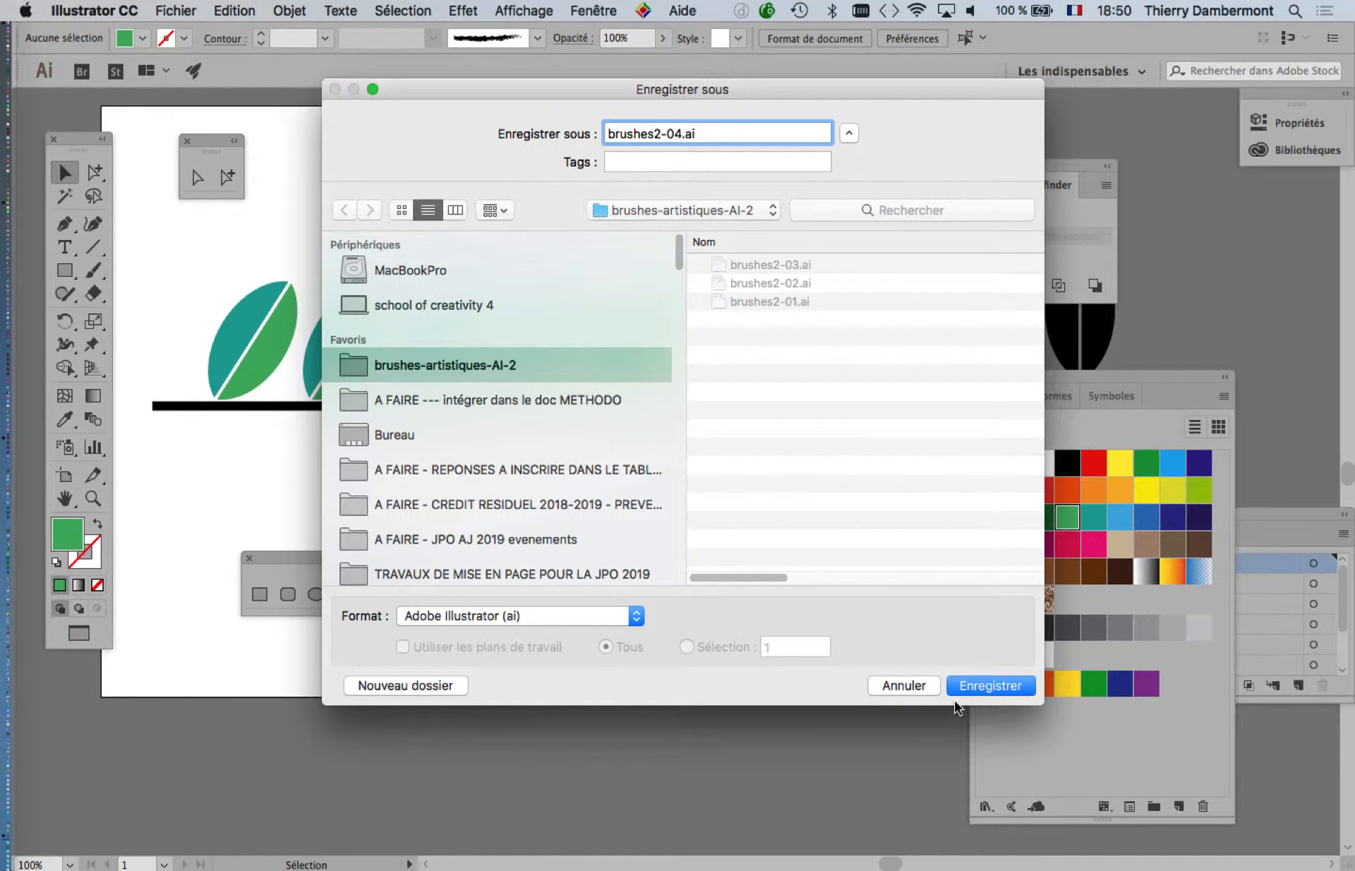
left_click(988, 750)
left_click(907, 720)
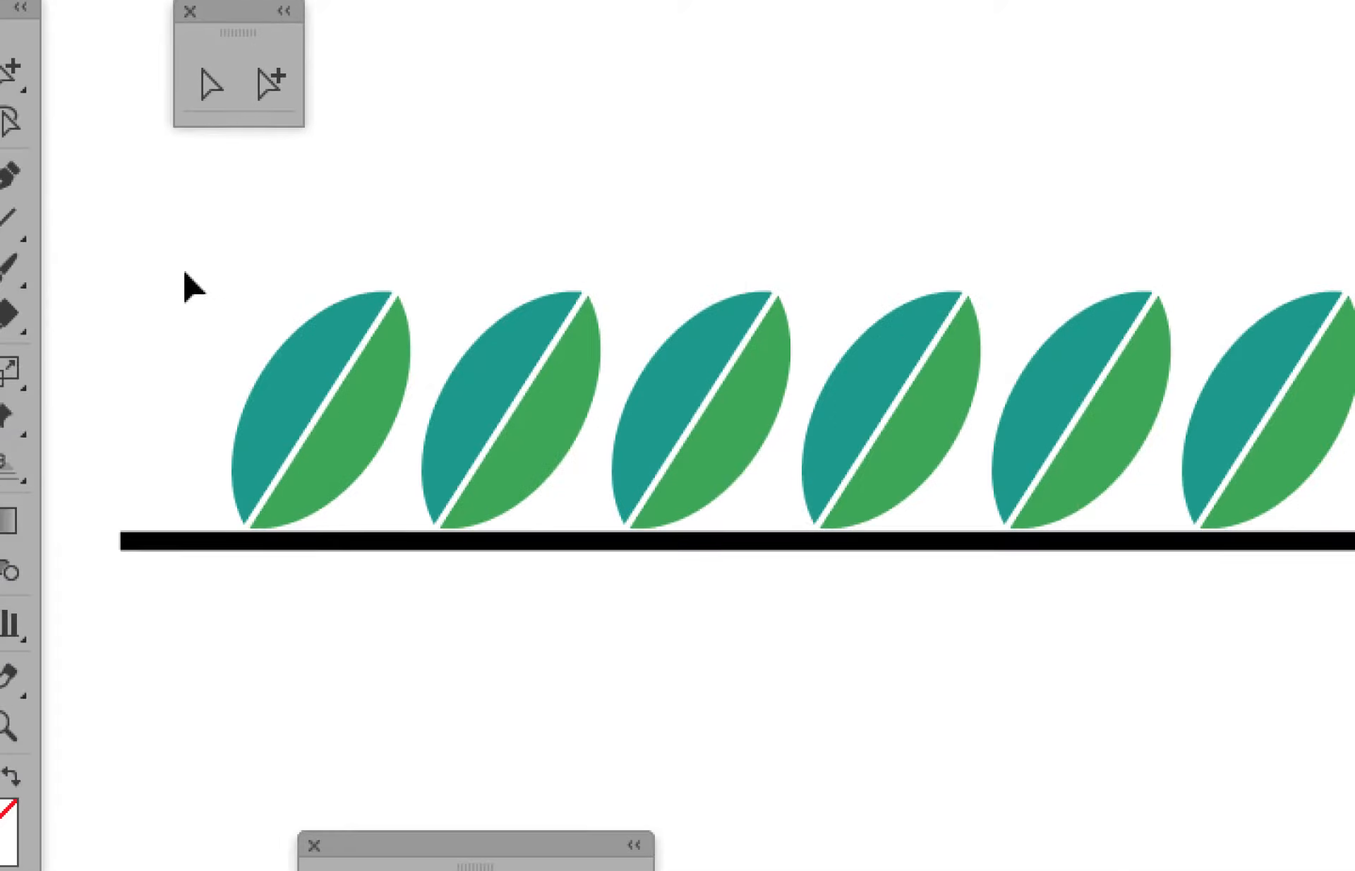
- Select all six leaves above the black bar and reset their shared bounding box so it is upright
left_click_drag(208, 262, 1354, 437)
left_click_drag(592, 326, 593, 326)
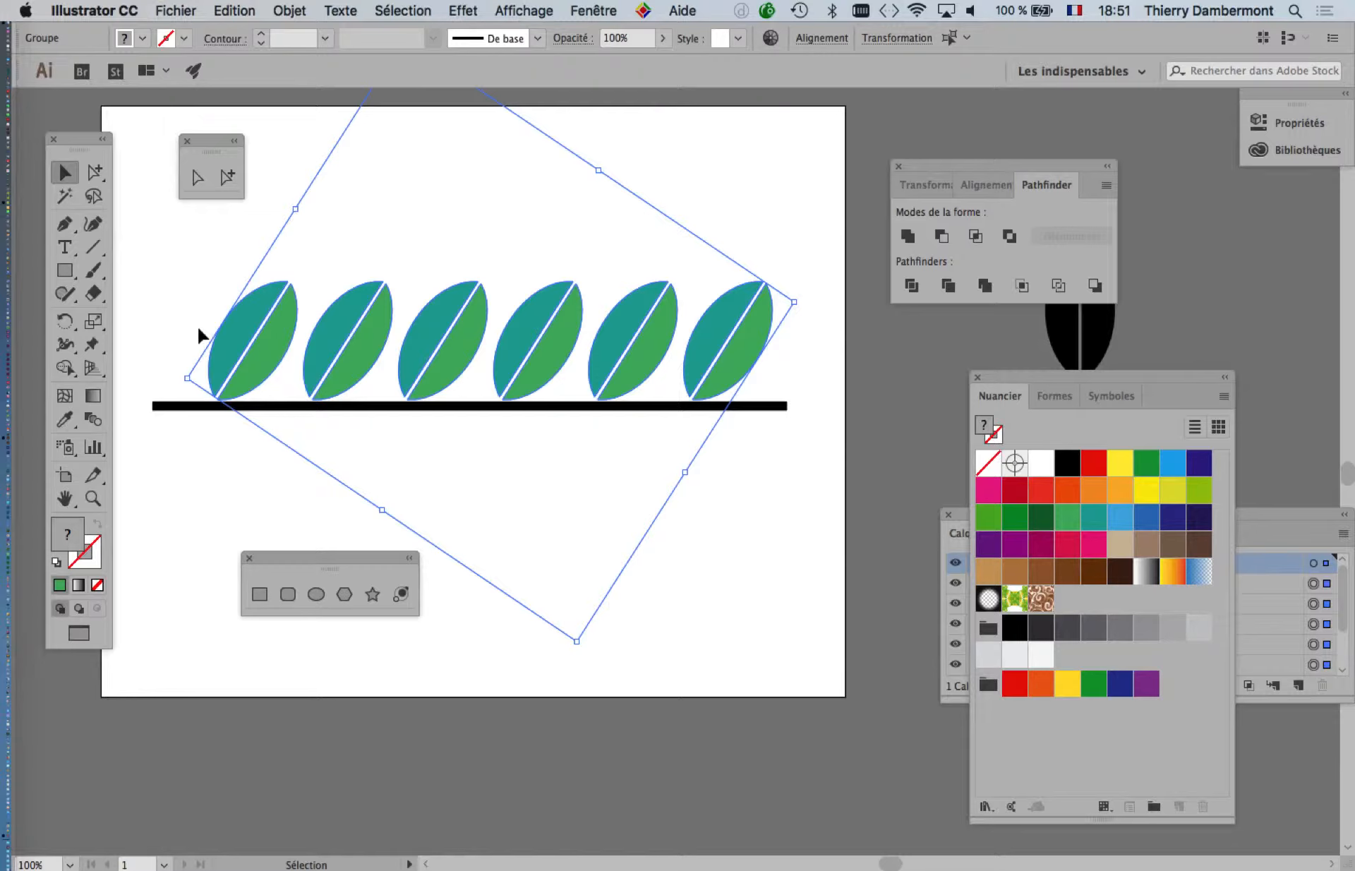
left_click(202, 338, "shift")
left_click(202, 338)
left_click(285, 11)
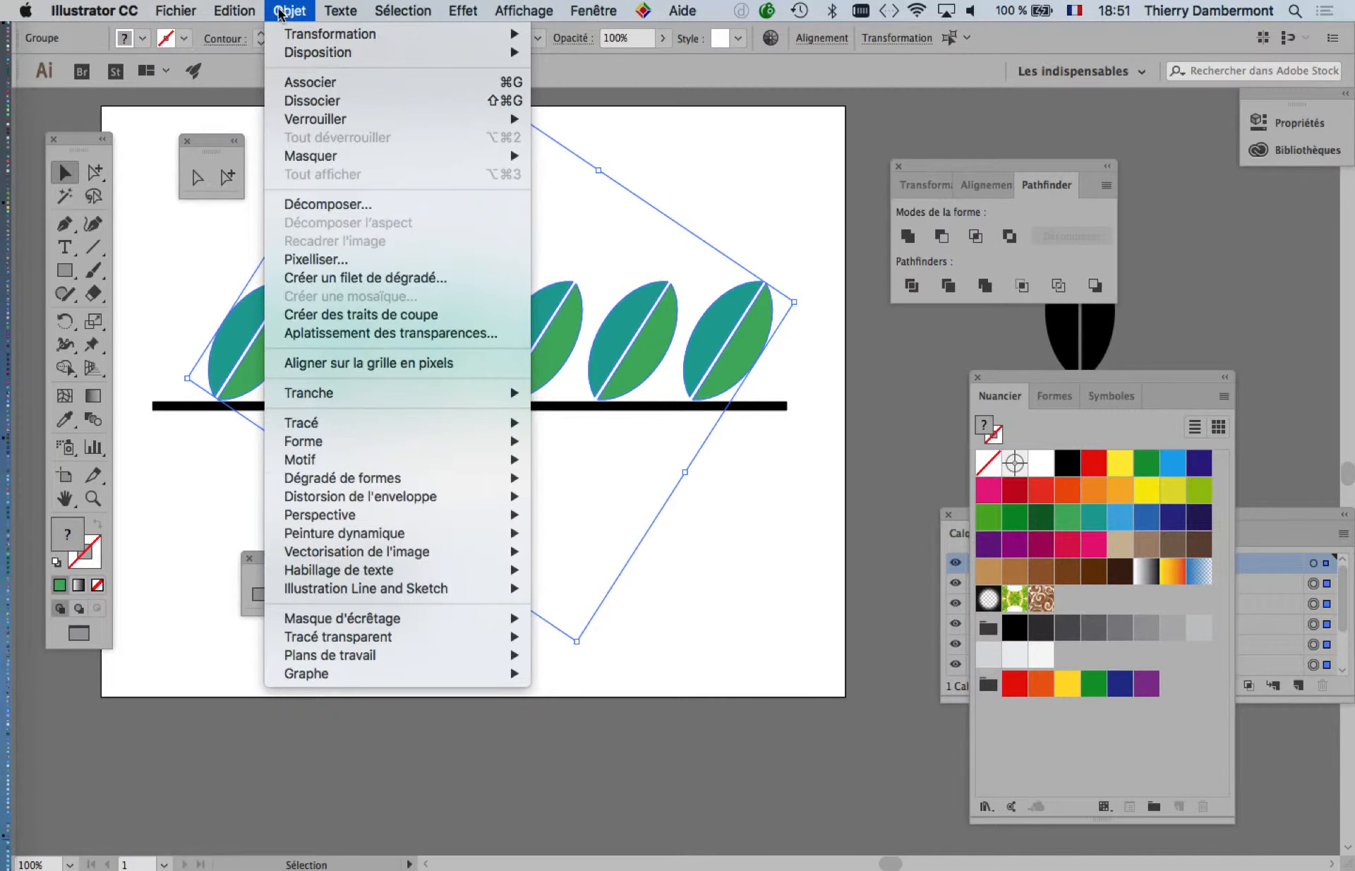
mouse_move(241, 13)
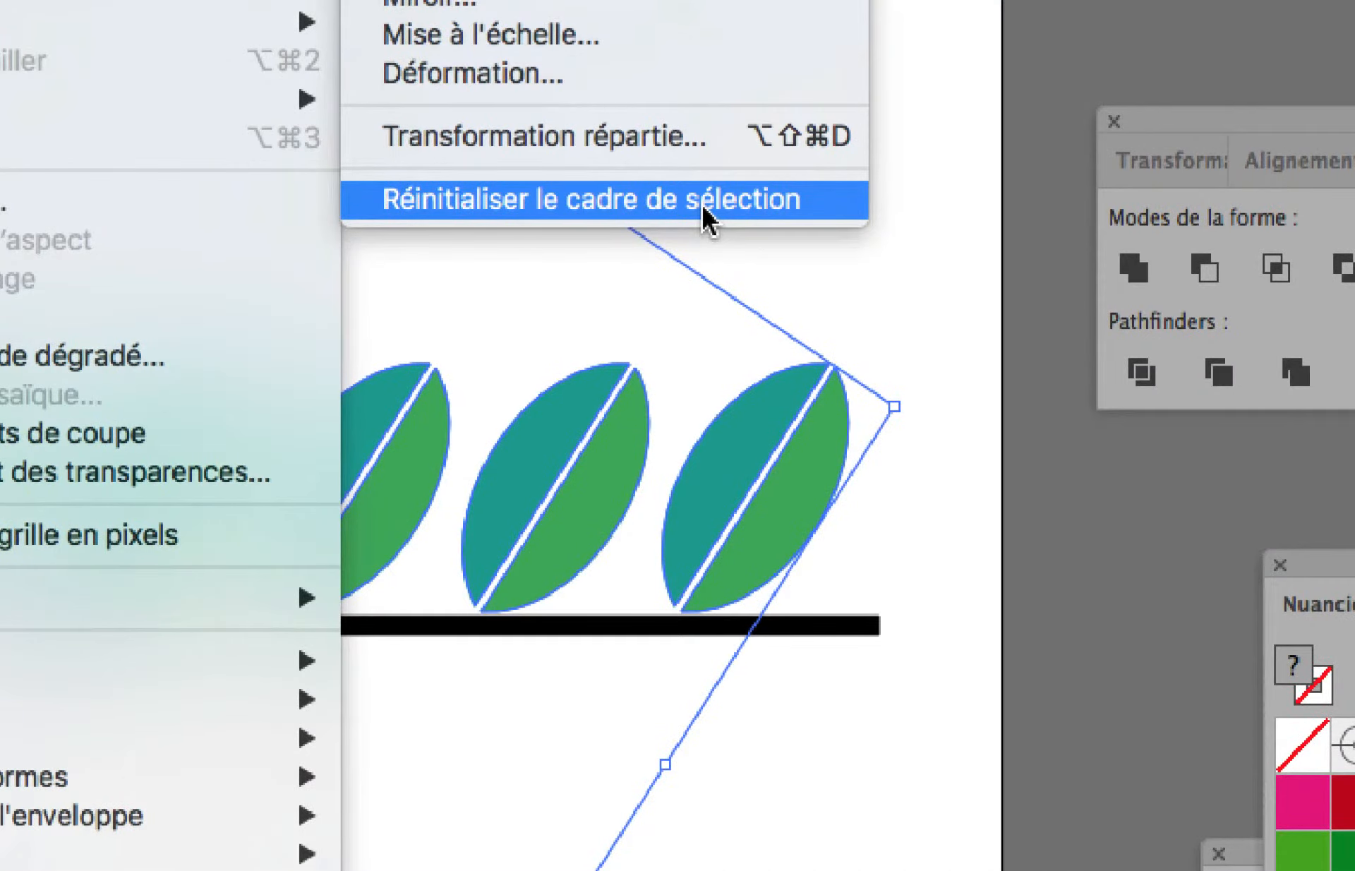
left_click(706, 211)
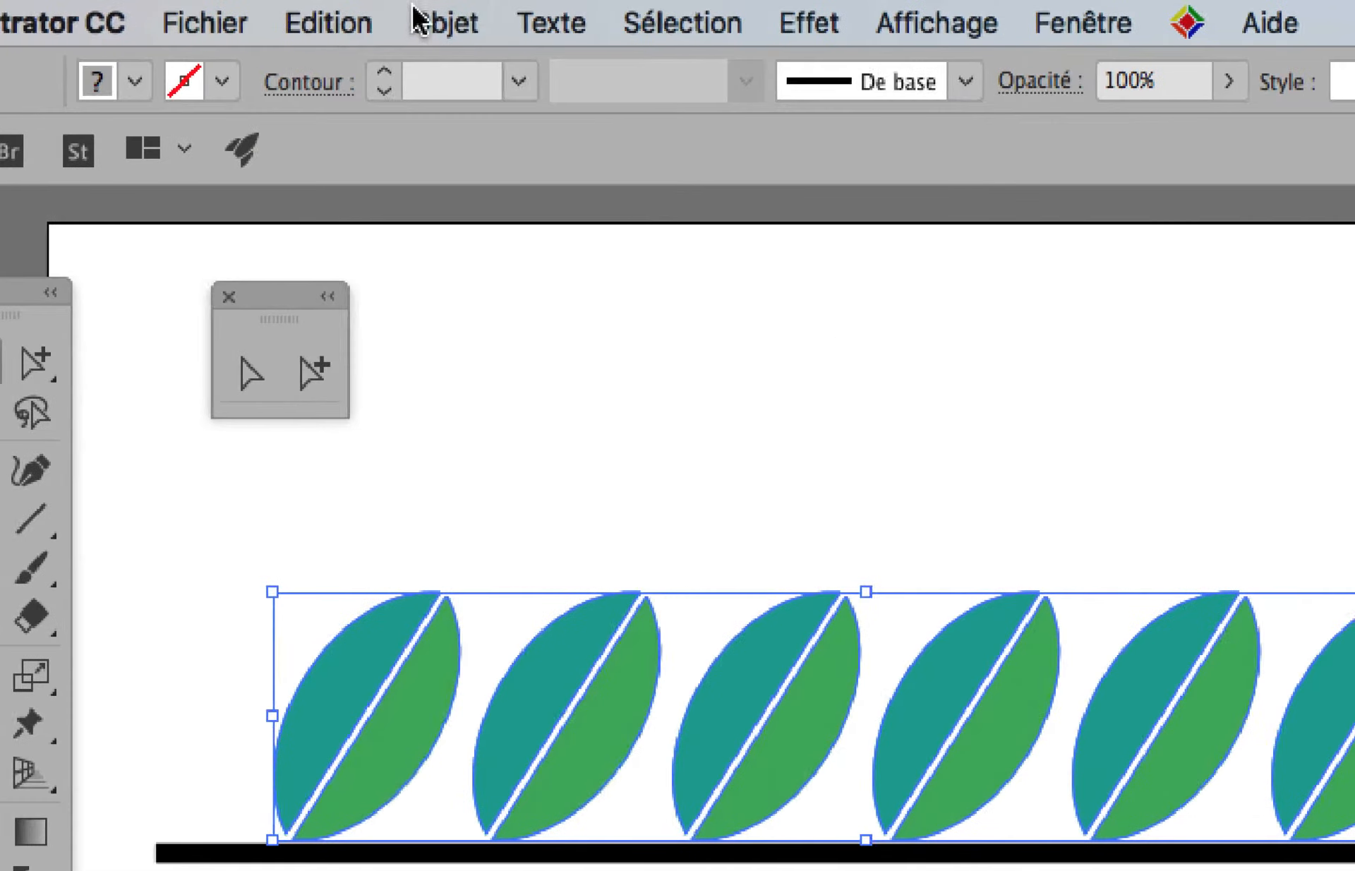
left_click(422, 17)
mouse_move(423, 36)
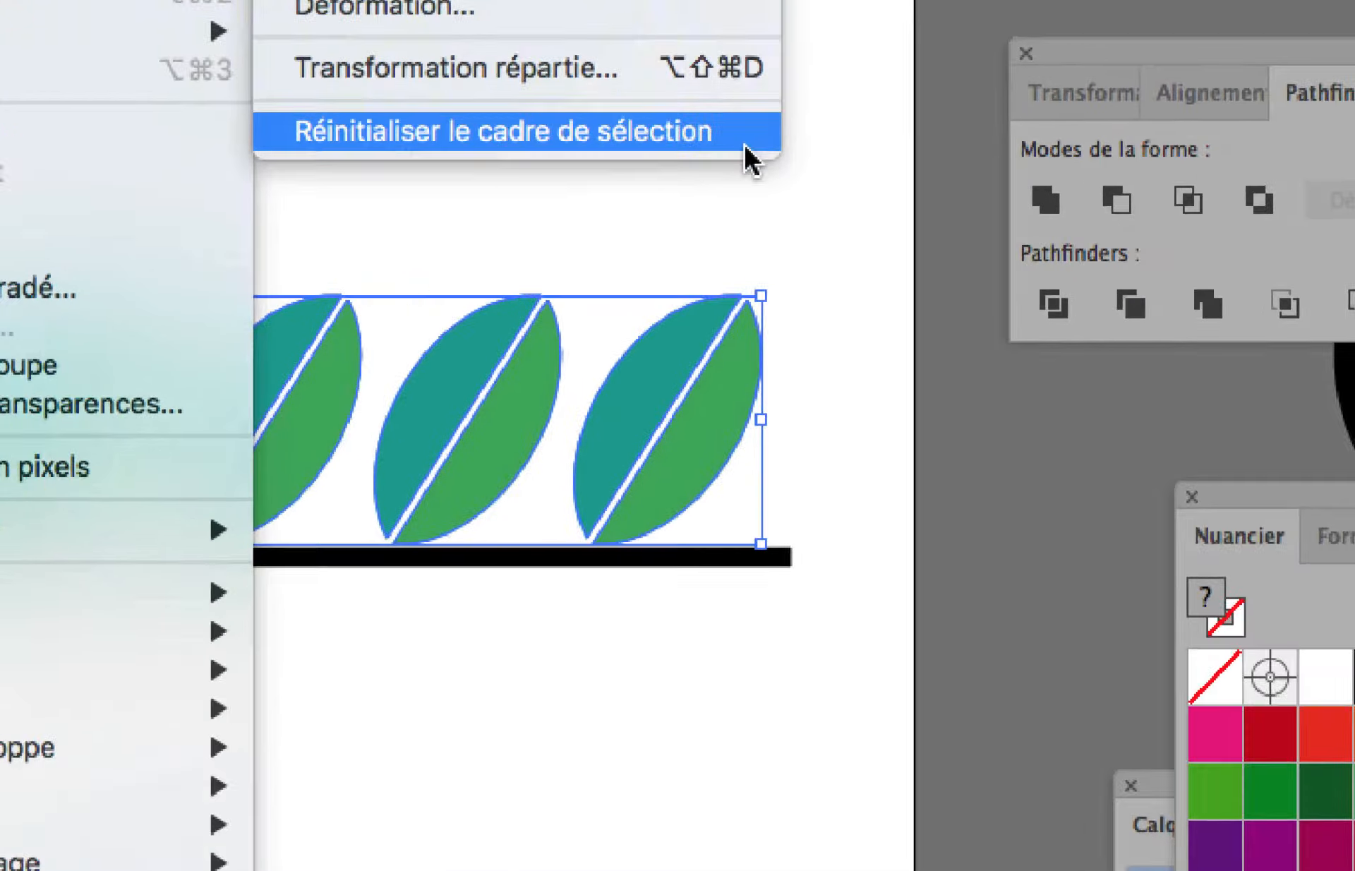
left_click(903, 152)
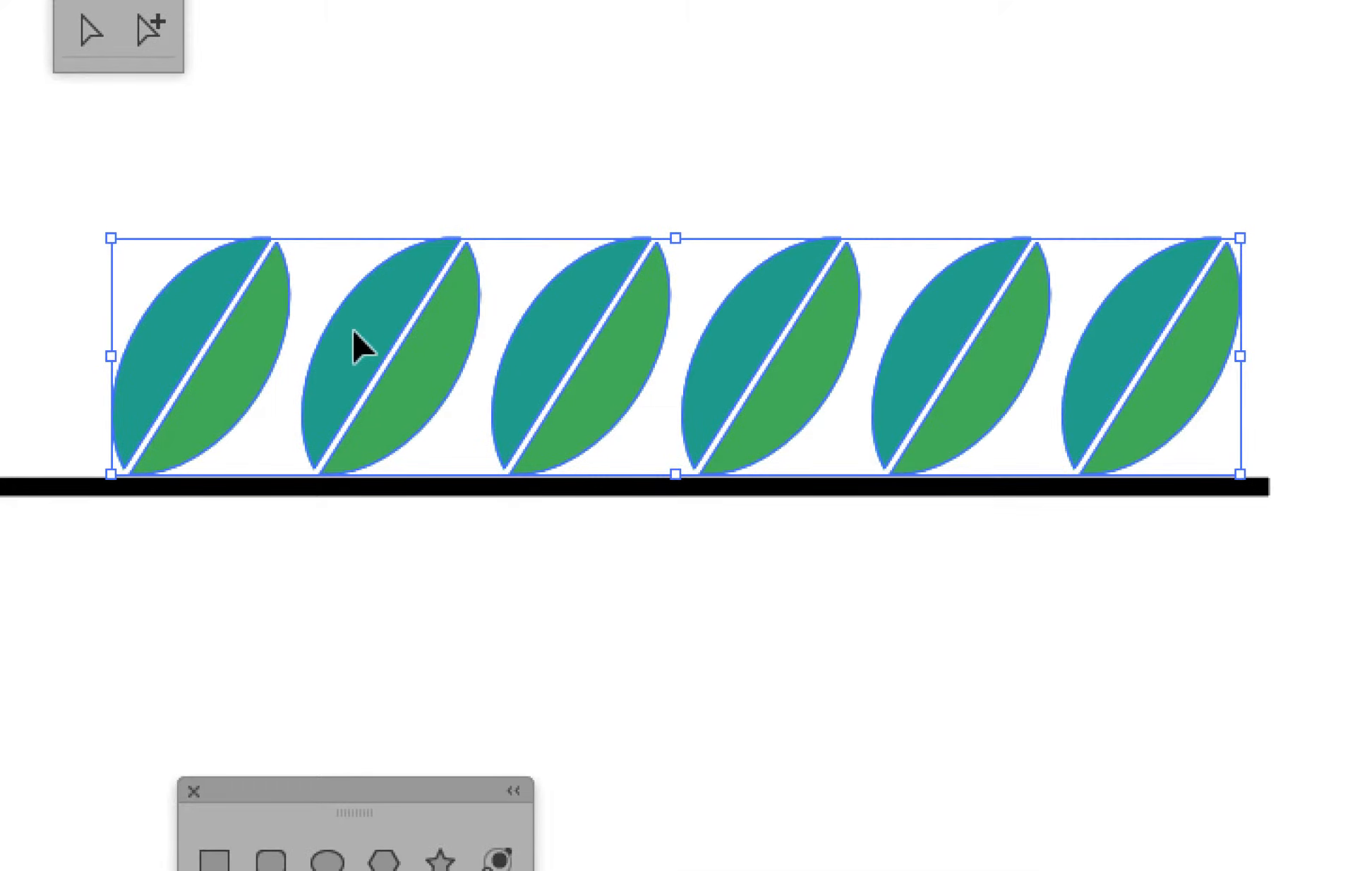
- Duplicate the row of six leaves straight down below the black bar and move the shape tools panel clear of the copy
left_click_drag(353, 331, 344, 626)
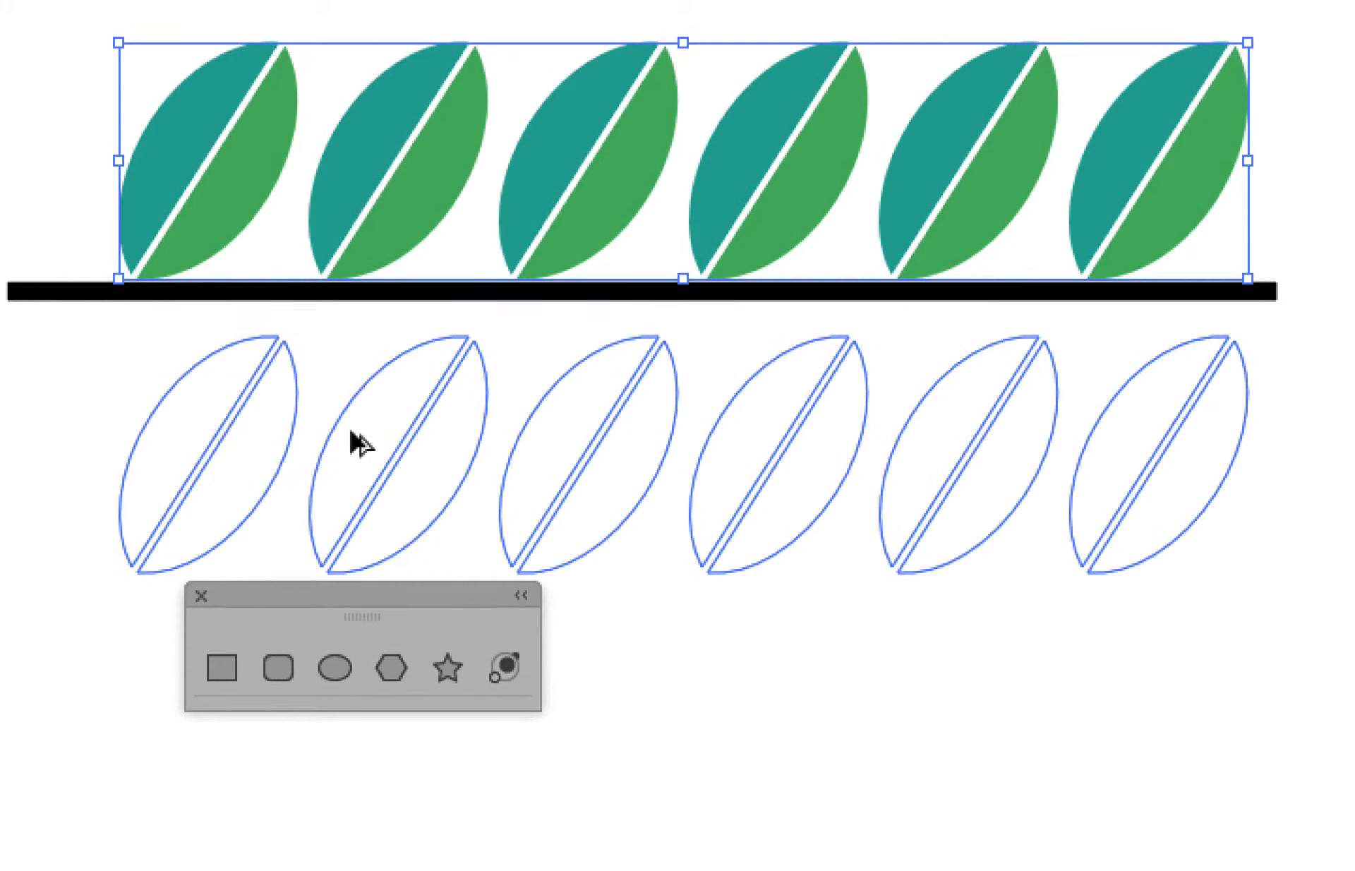
left_click_drag(351, 431, 351, 429)
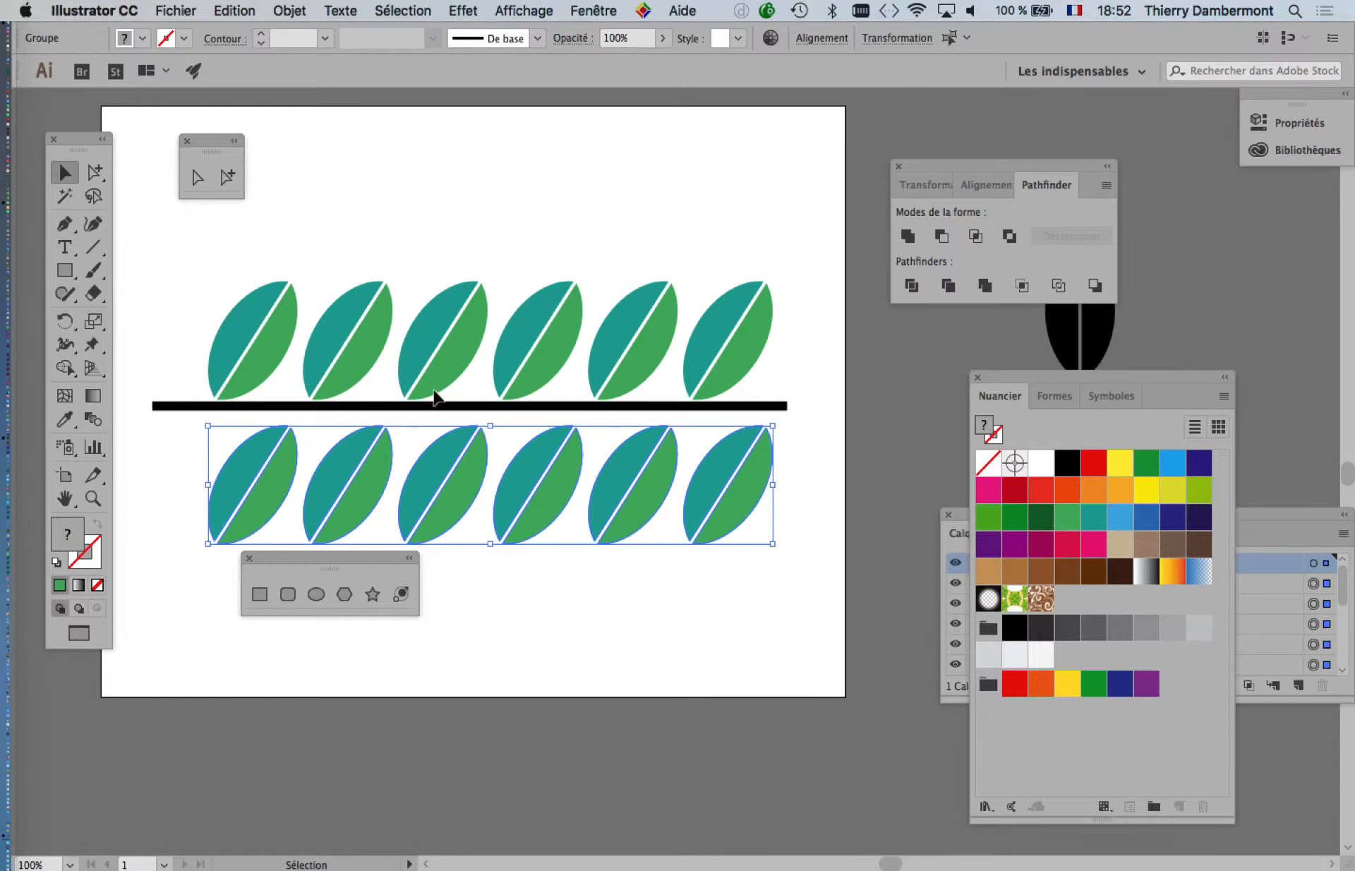
left_click(299, 357)
left_click(393, 493)
left_click_drag(359, 559, 295, 604)
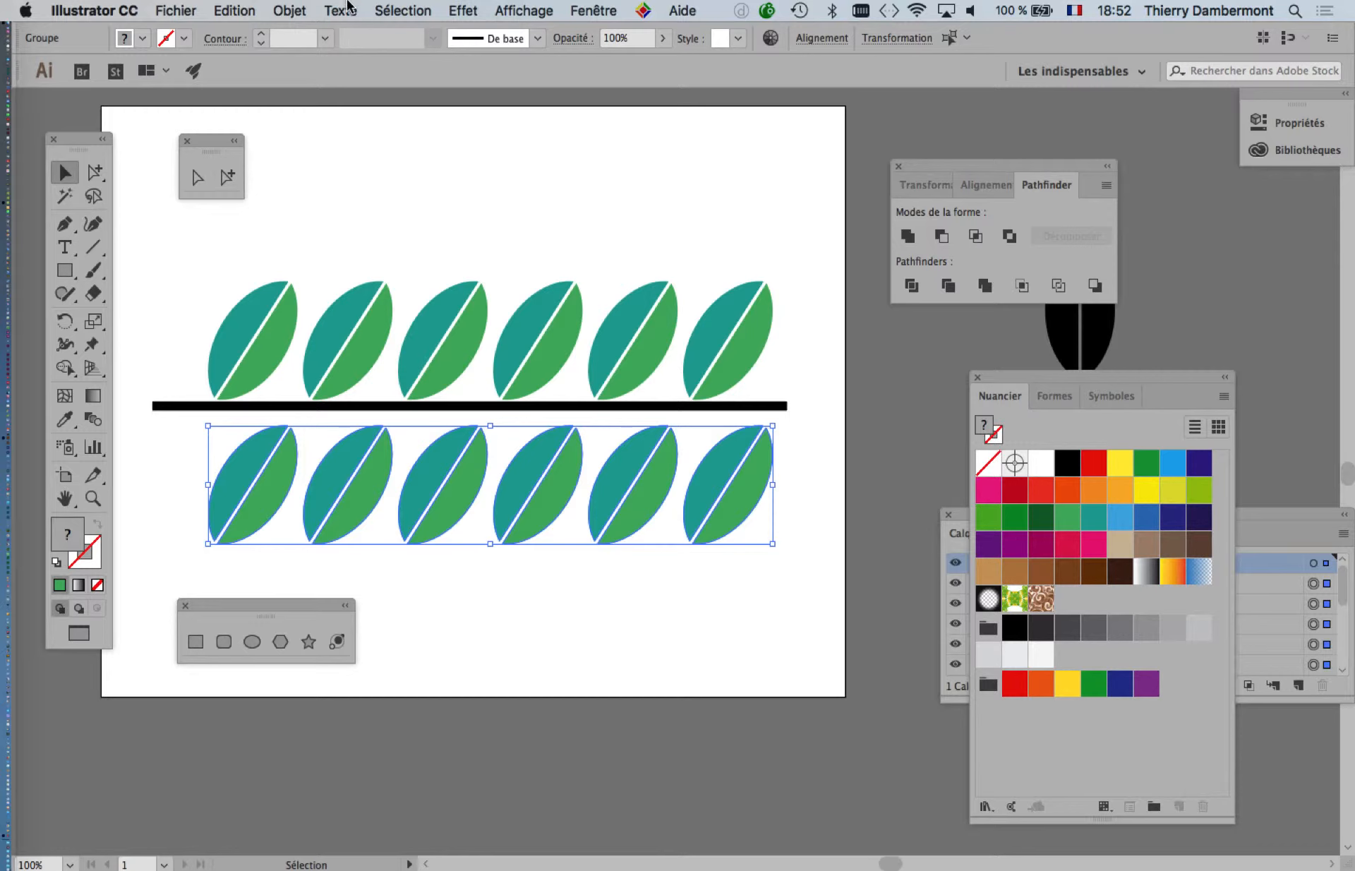
- Mirror the copied row of leaves across the horizontal axis, checking the result with the preview
left_click(296, 11)
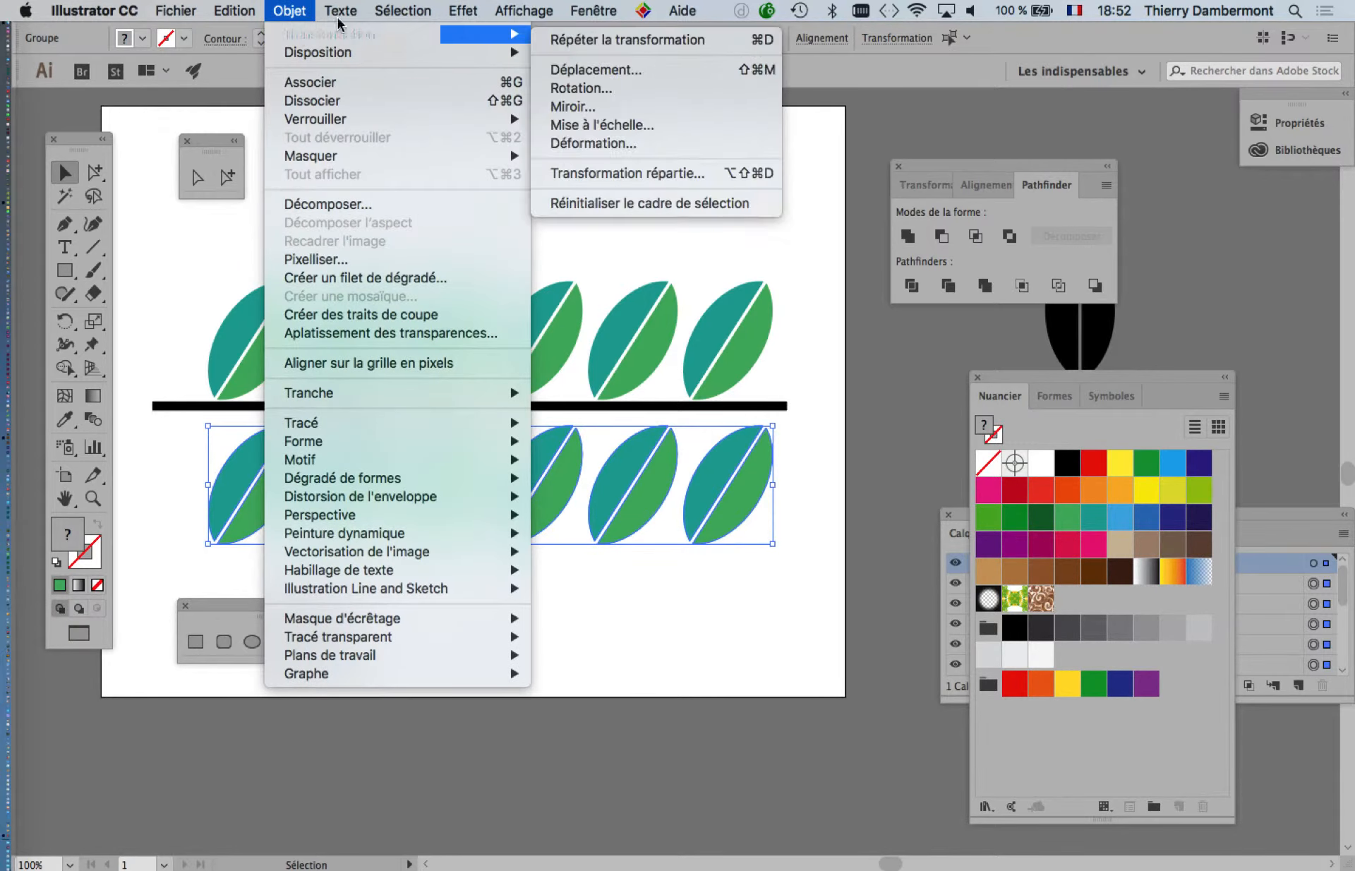
mouse_move(463, 11)
mouse_move(551, 229)
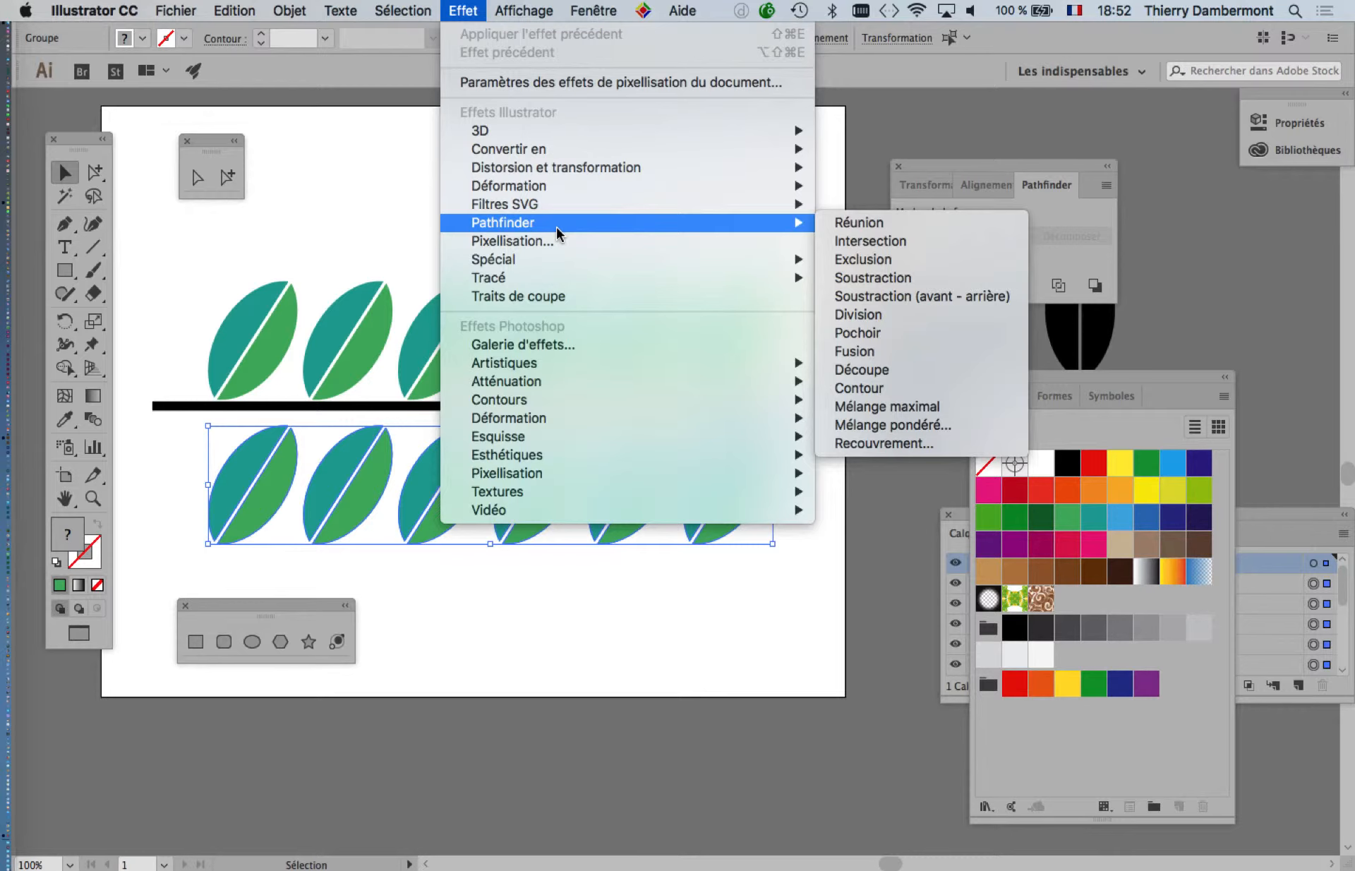
mouse_move(289, 11)
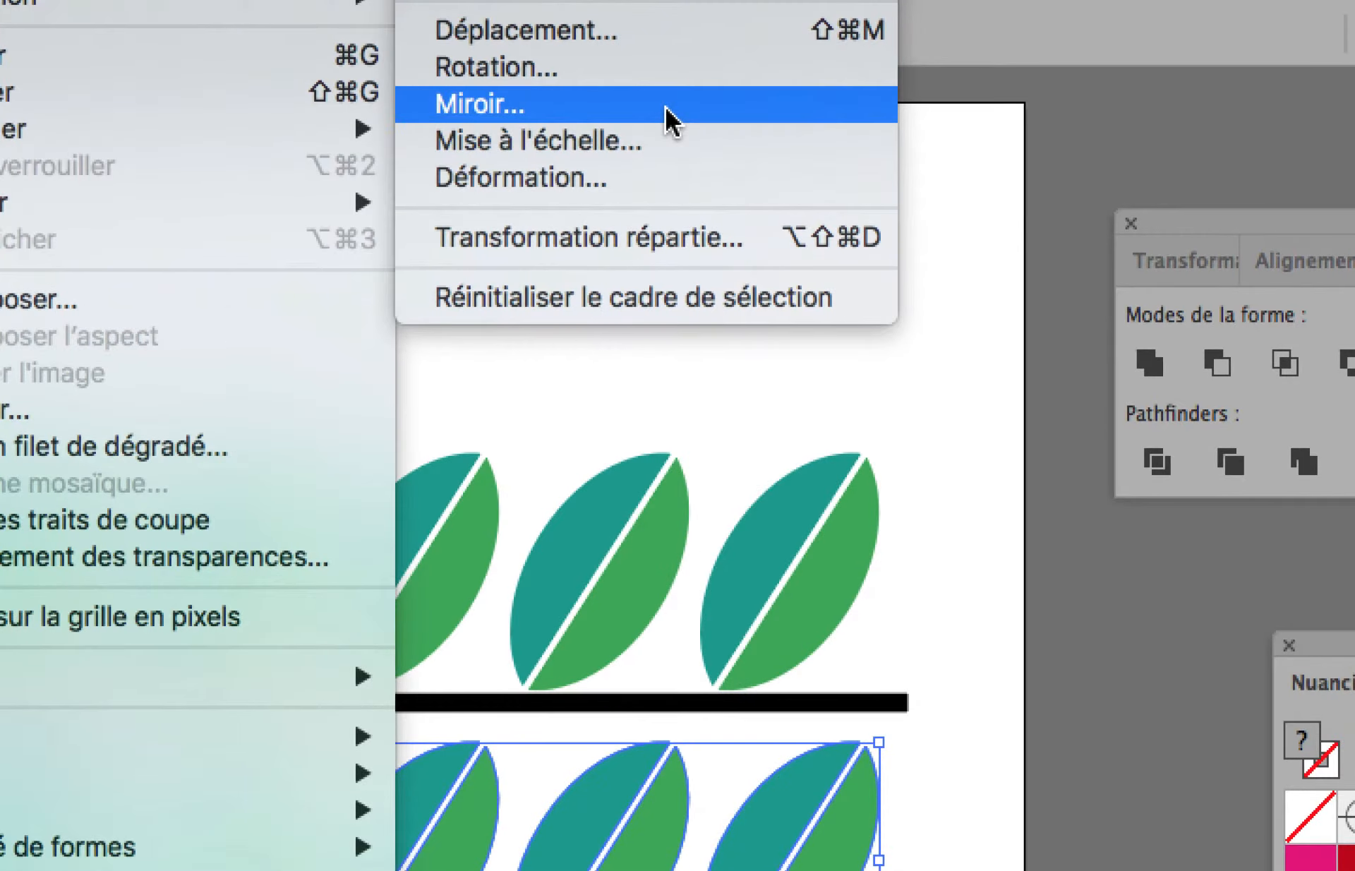
left_click(670, 120)
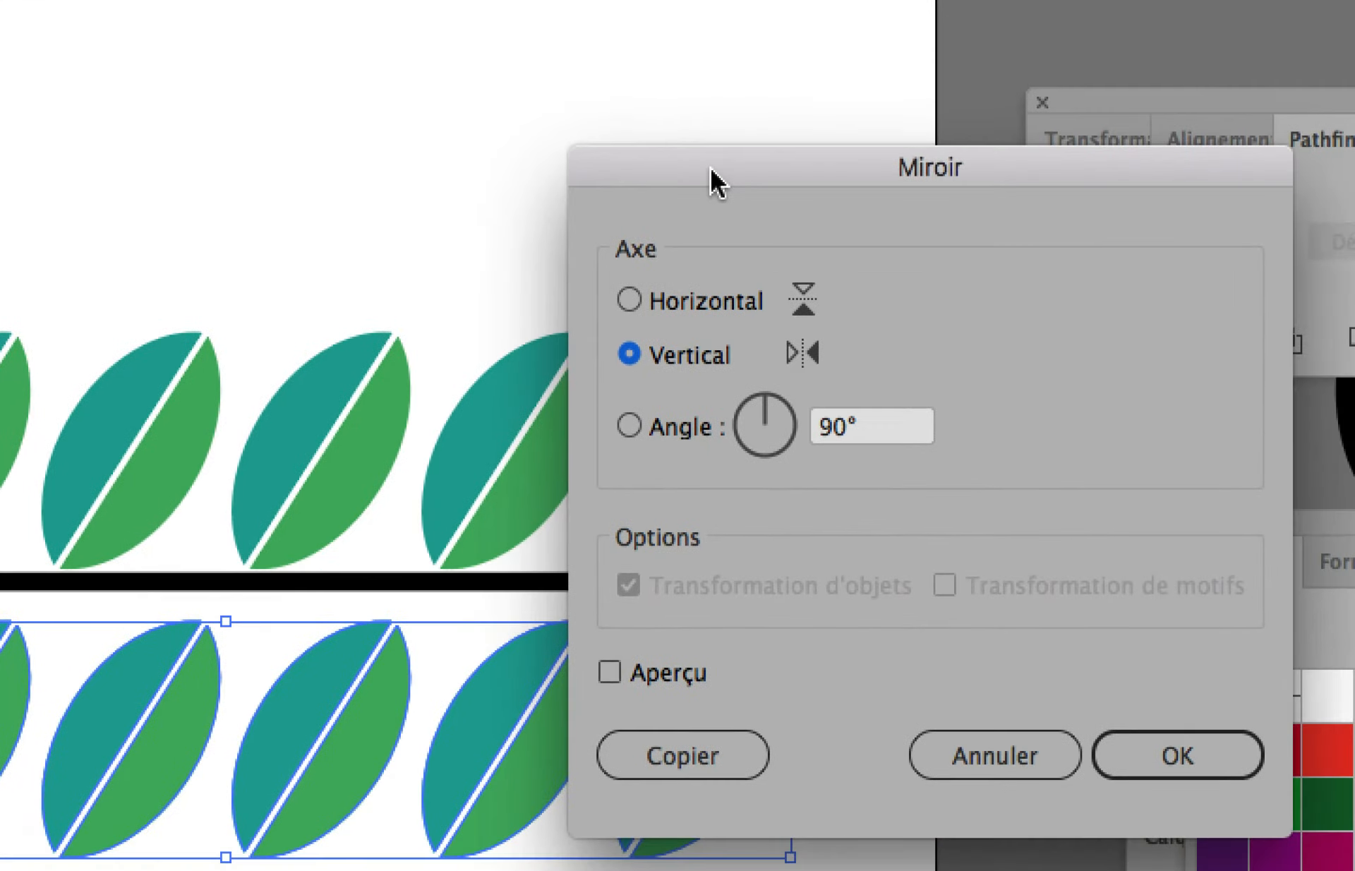
left_click_drag(710, 168, 460, 38)
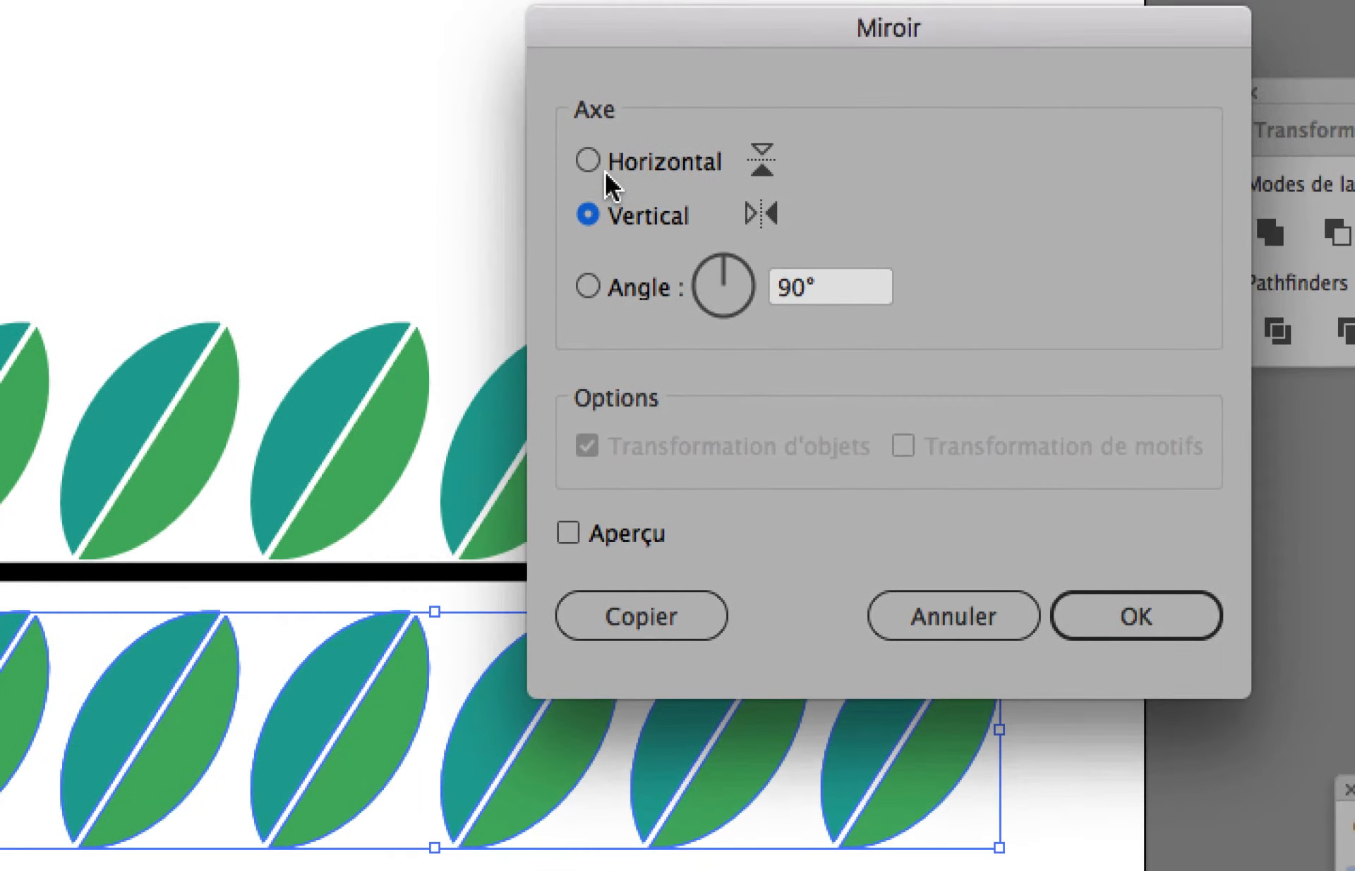
left_click(605, 169)
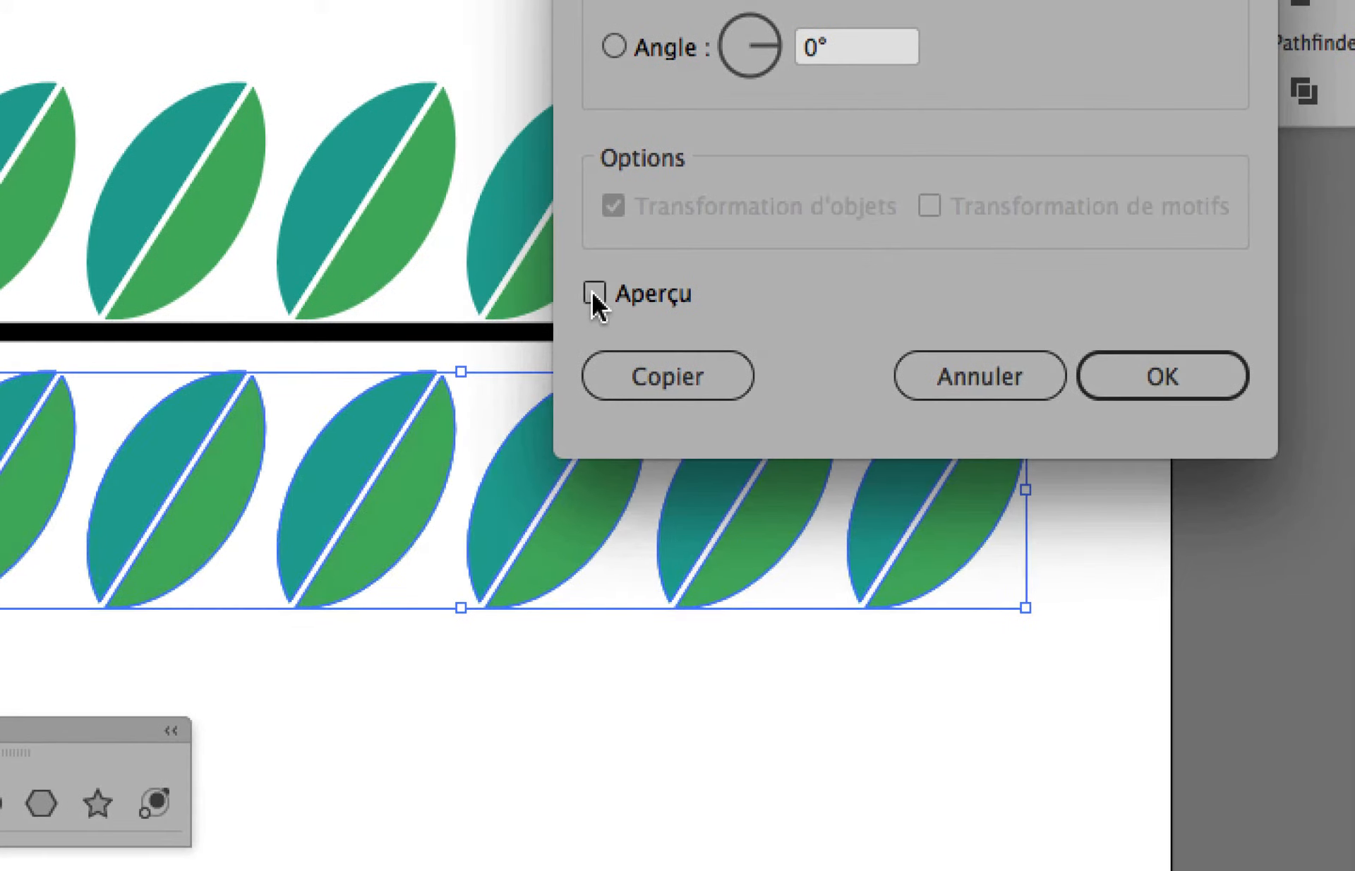
left_click(555, 535)
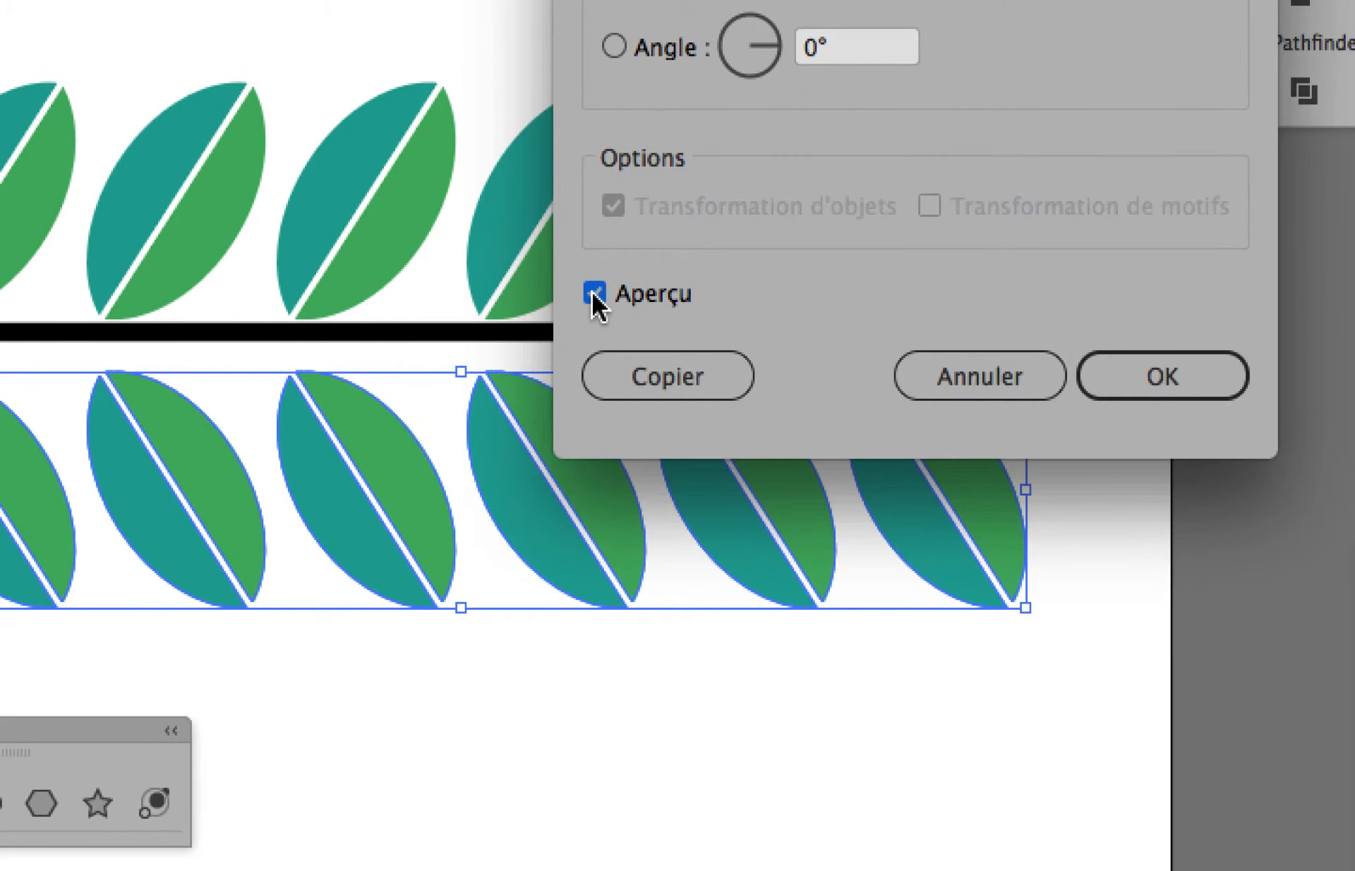
left_click(593, 293)
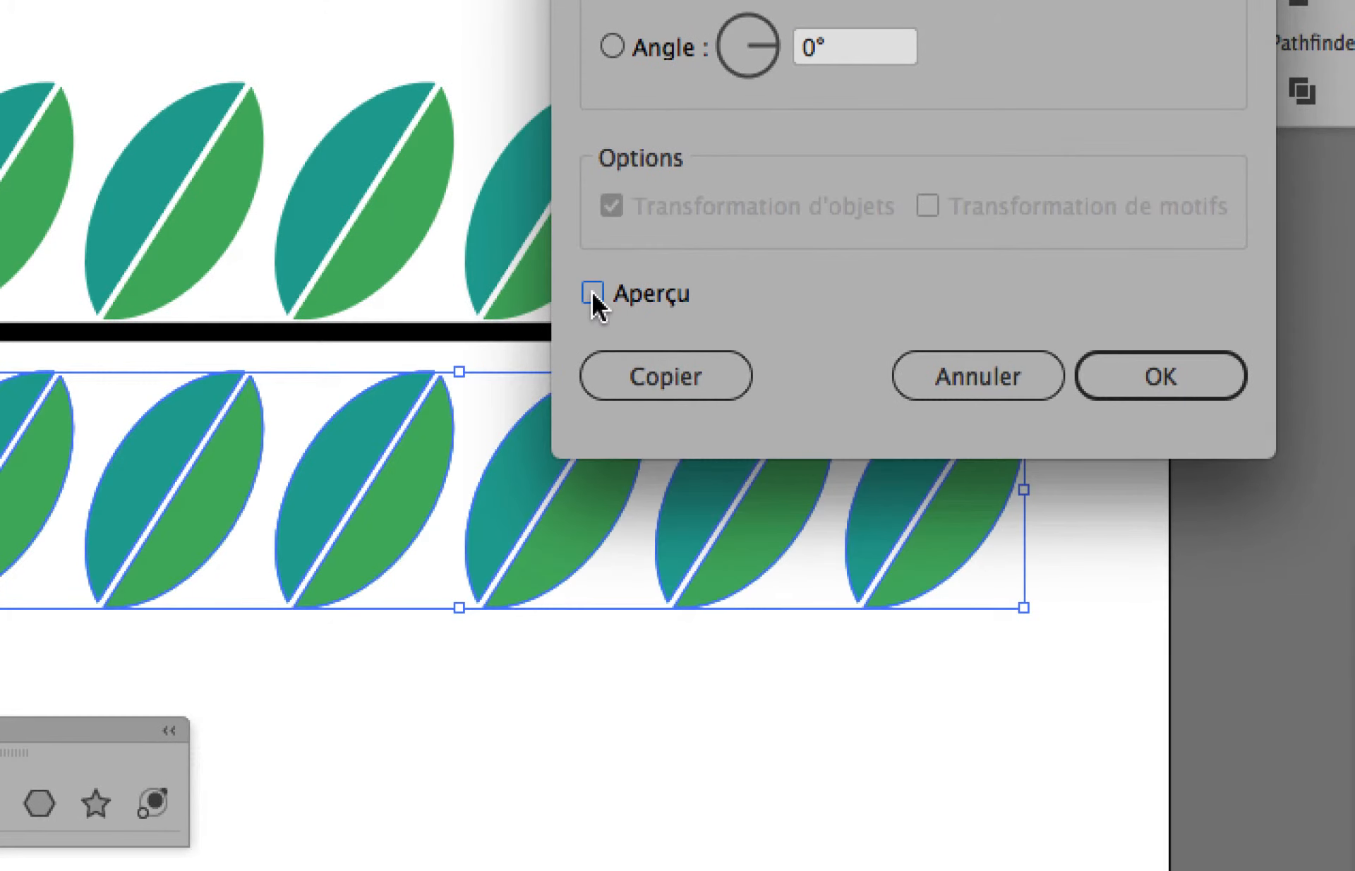
left_click(593, 293)
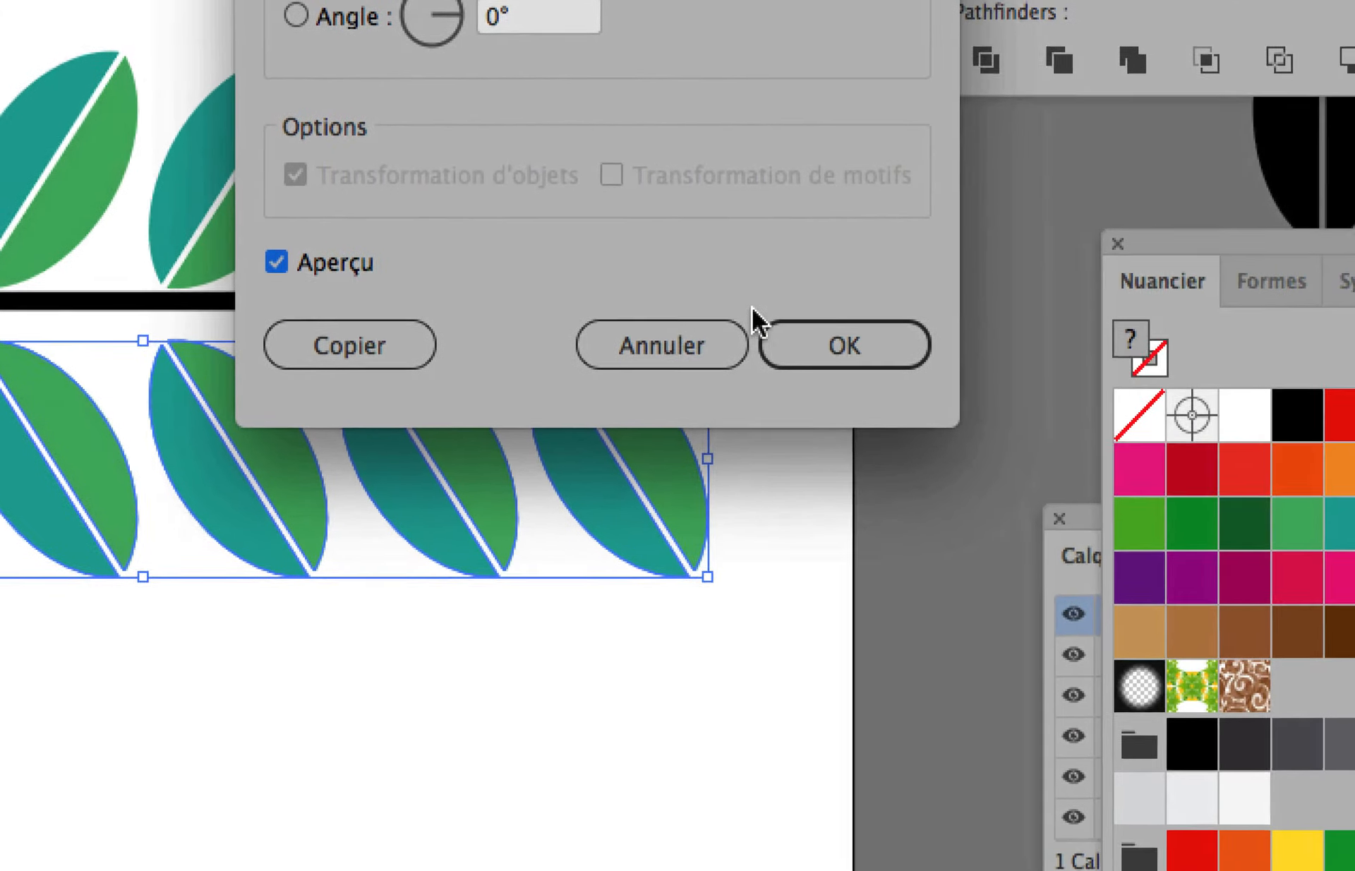
left_click(1016, 615)
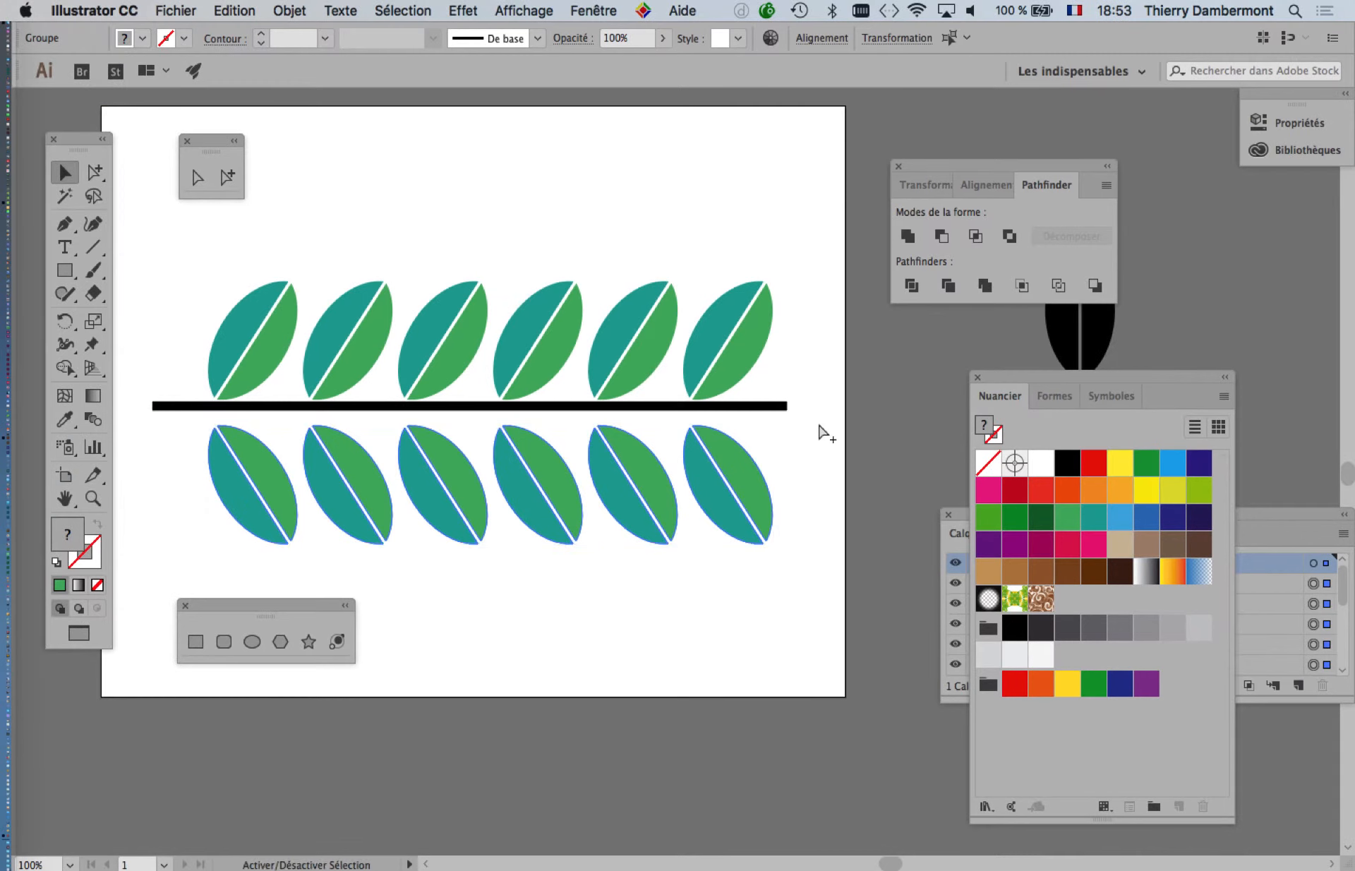
- Move the mirrored row of leaves straight up until it sits just below the black bar, matching the upper row's gap
key("super")
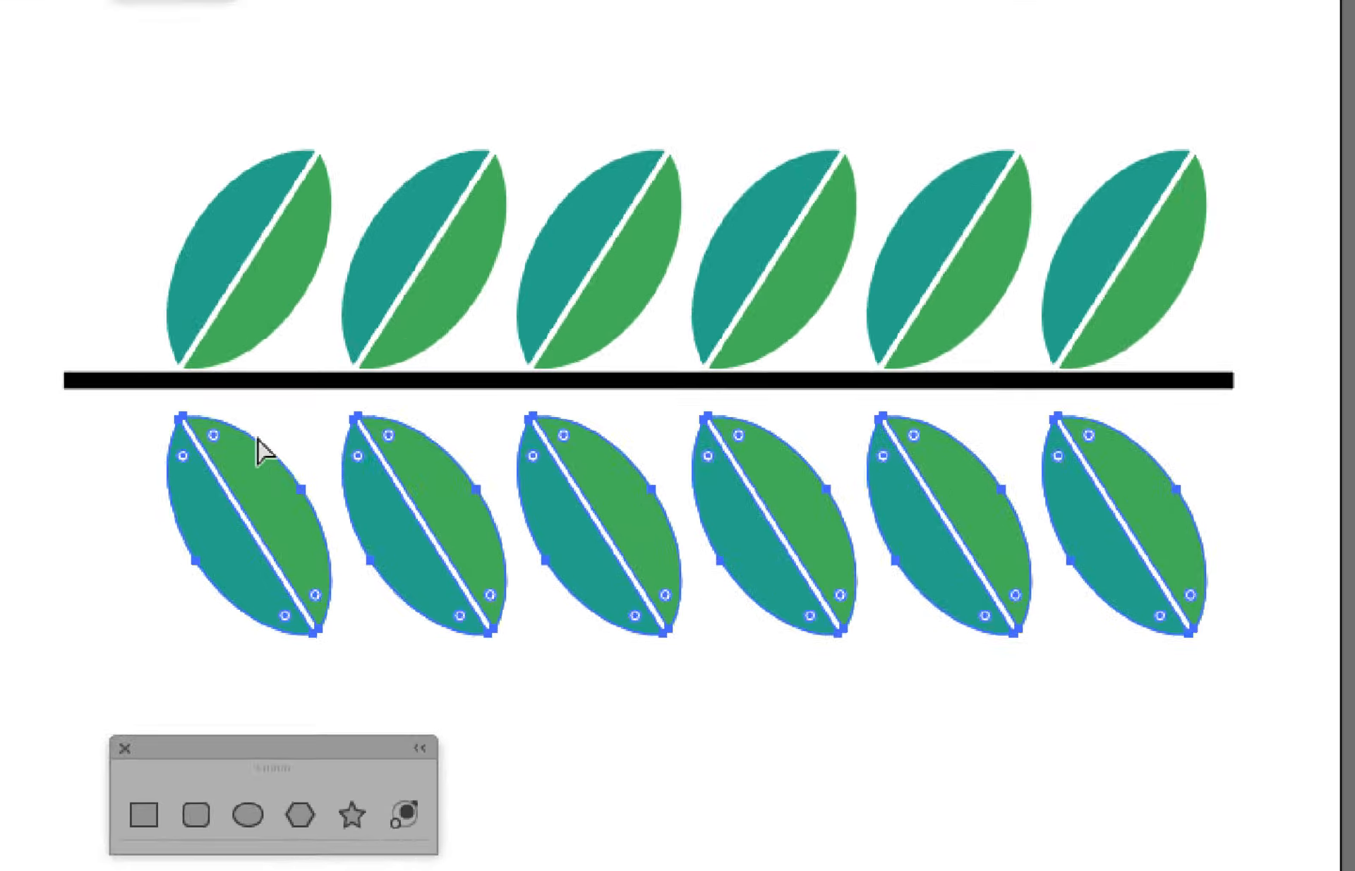
key("v")
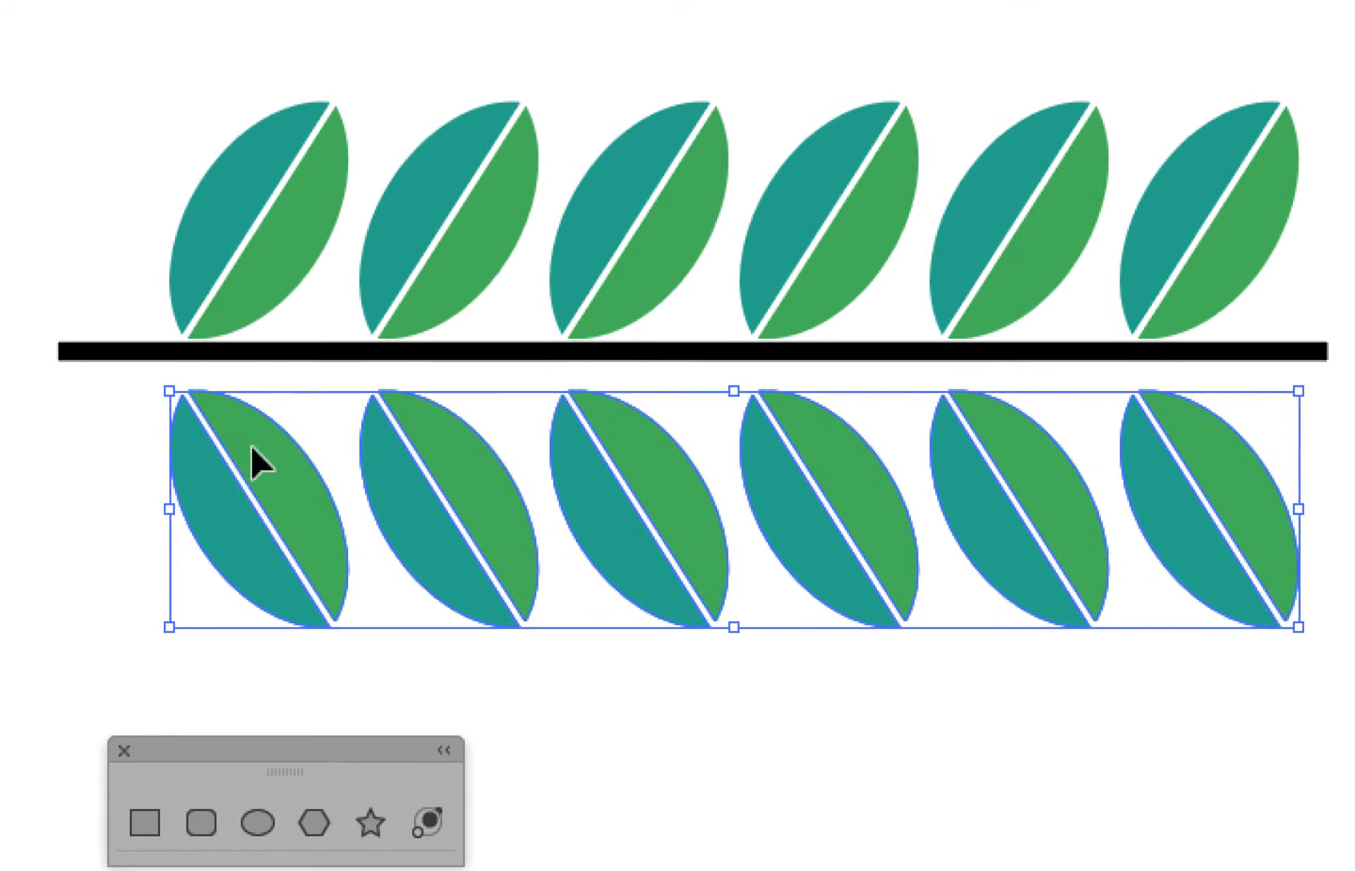
mouse_move(251, 448)
left_mouse_down()
mouse_move(267, 448)
mouse_move(246, 430)
mouse_move(251, 448)
left_mouse_up()
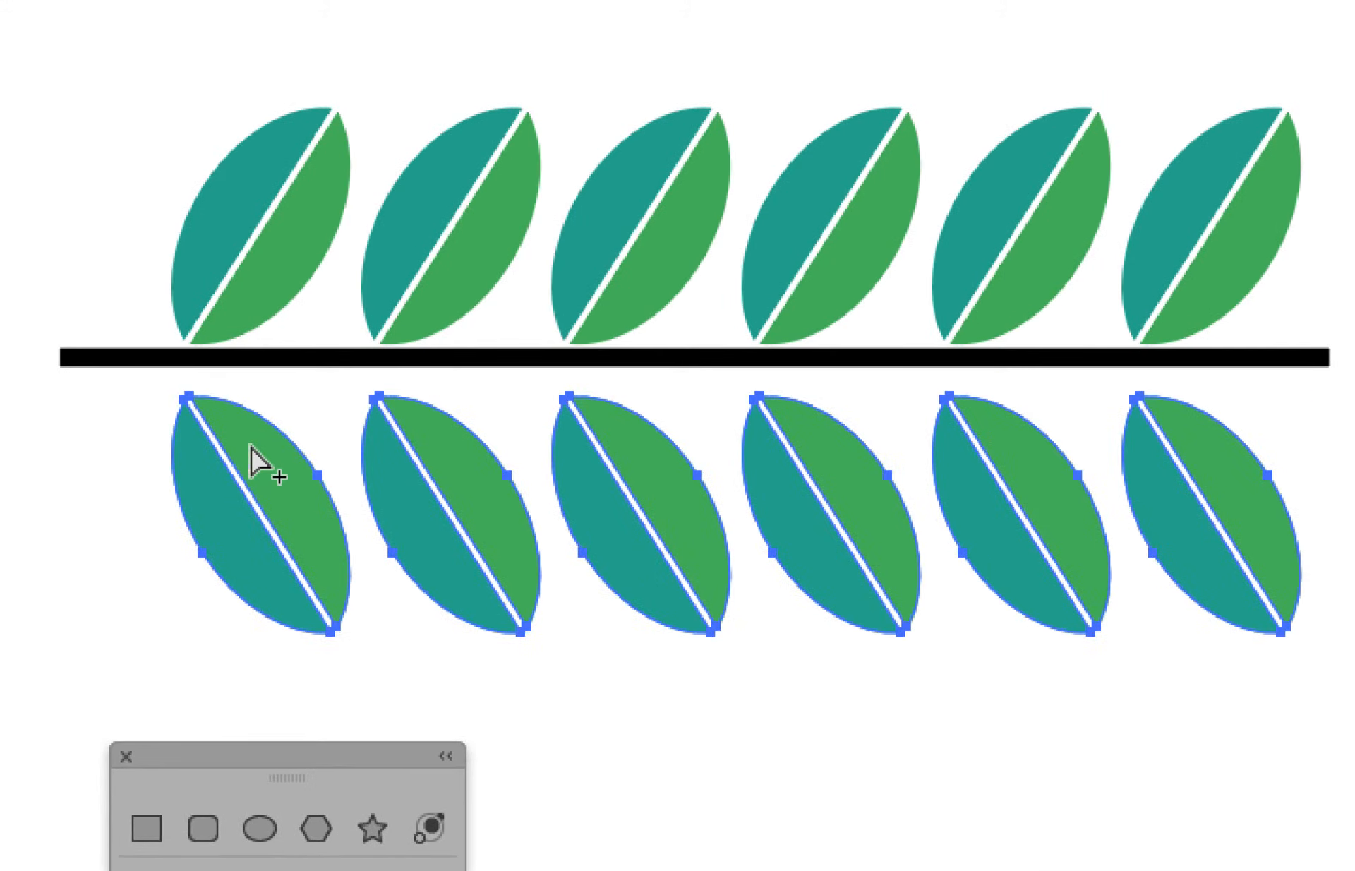
scroll(159, 423, "up", 2)
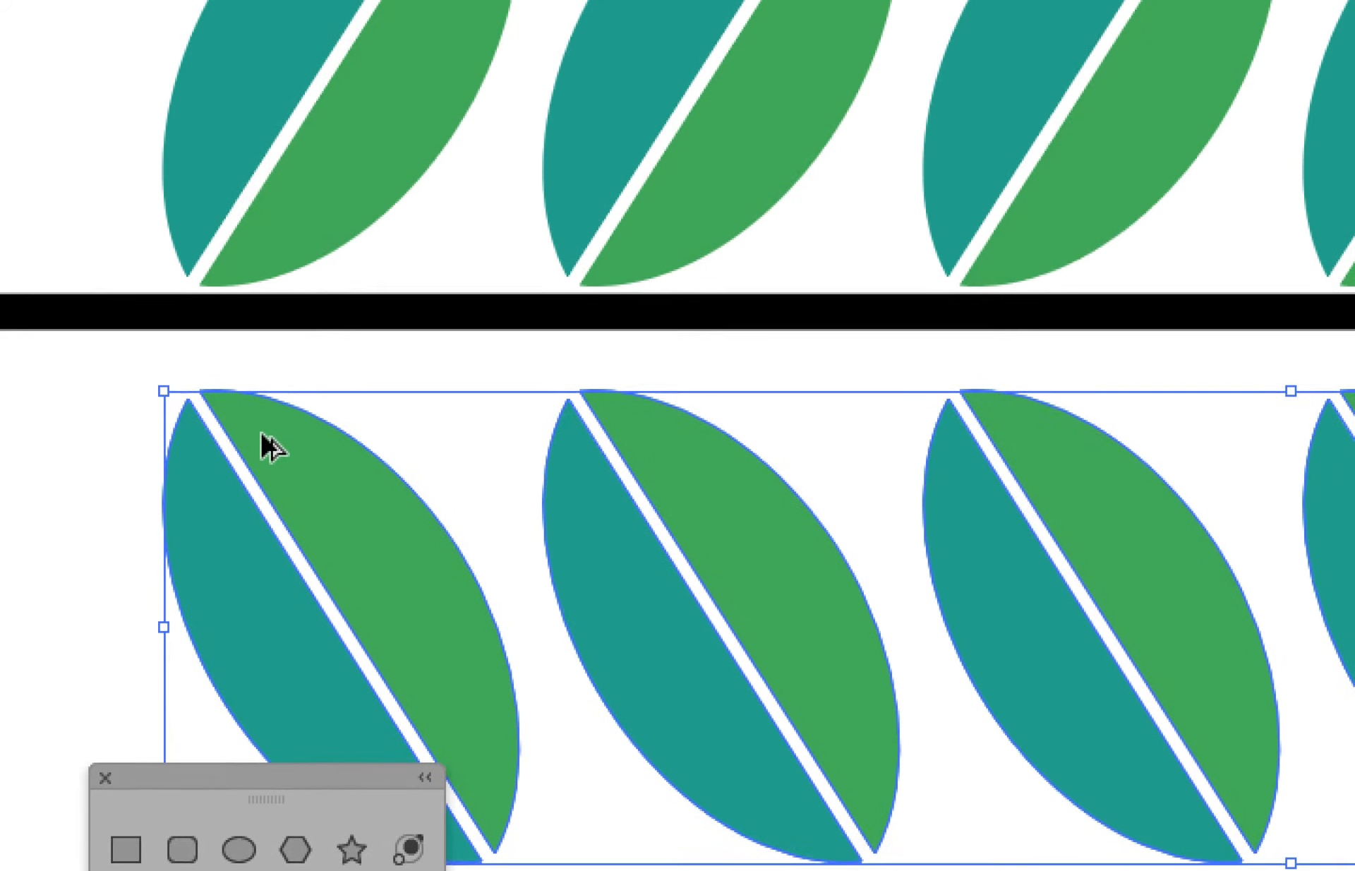
left_click_drag(258, 434, 261, 419)
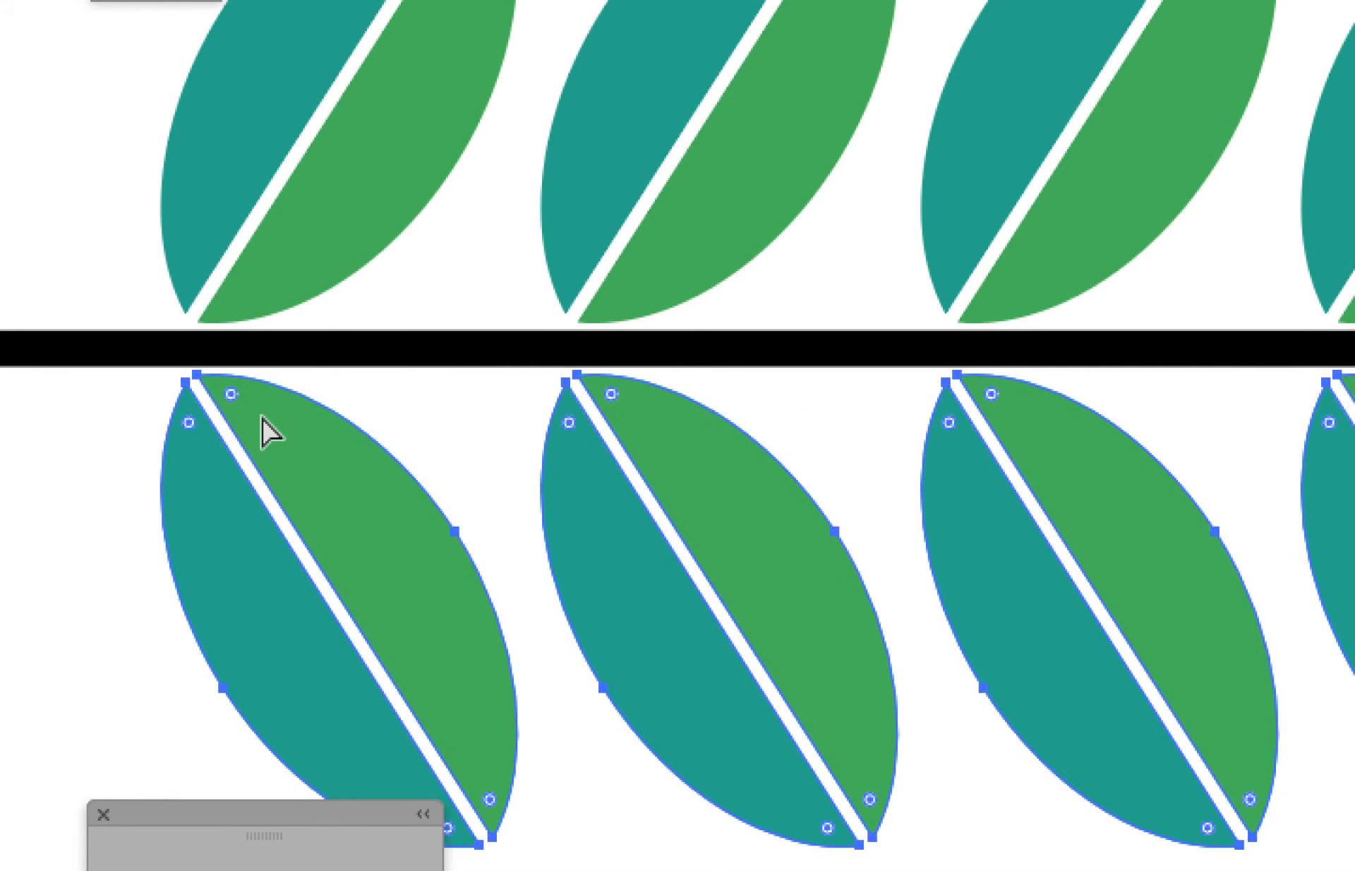
- Try shifting the lower row of leaves sideways to stagger it against the upper row, and undo the shift
key("super+minus")
key("super+minus")
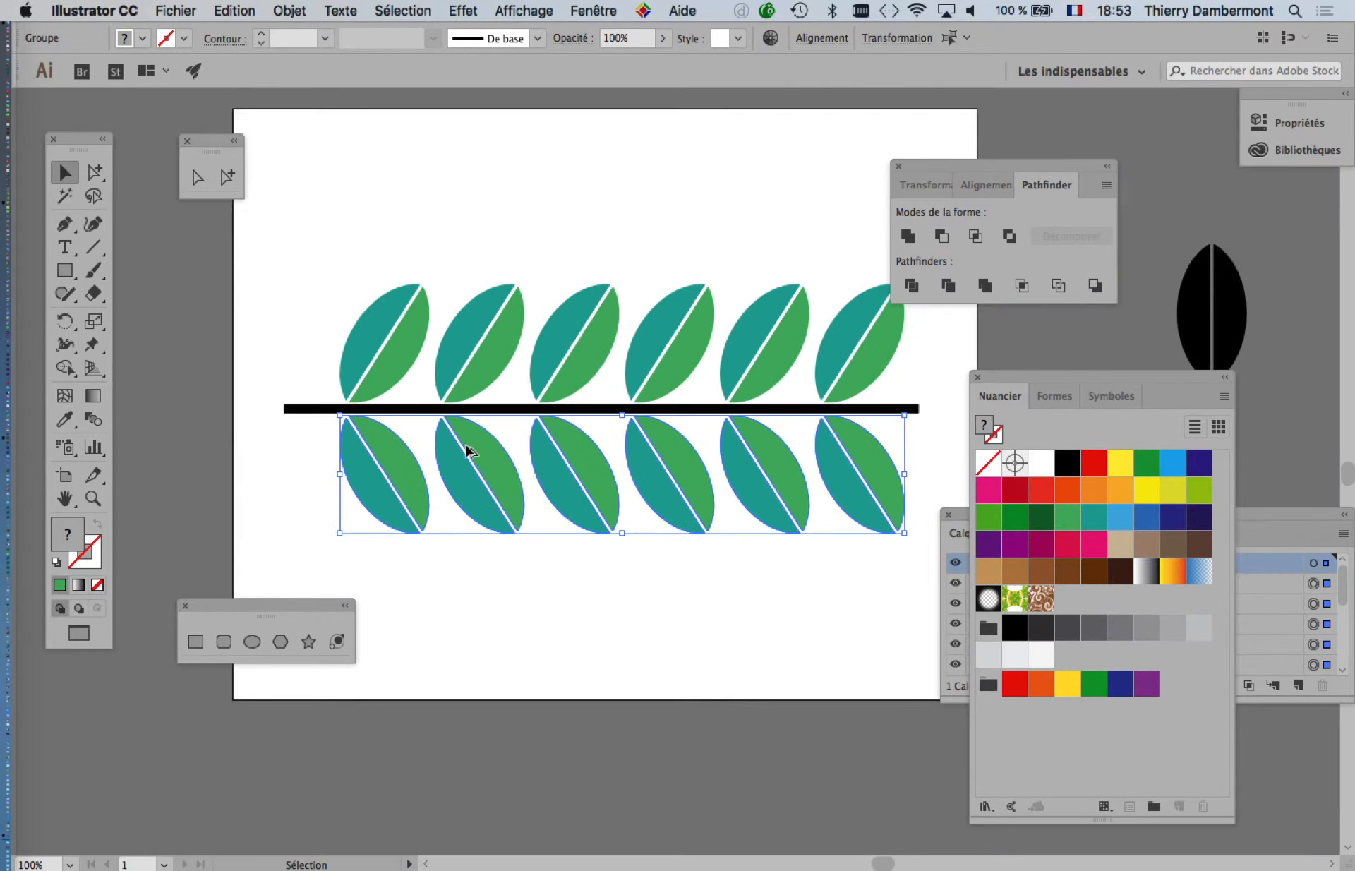
key("space")
left_click_drag(499, 451, 385, 403)
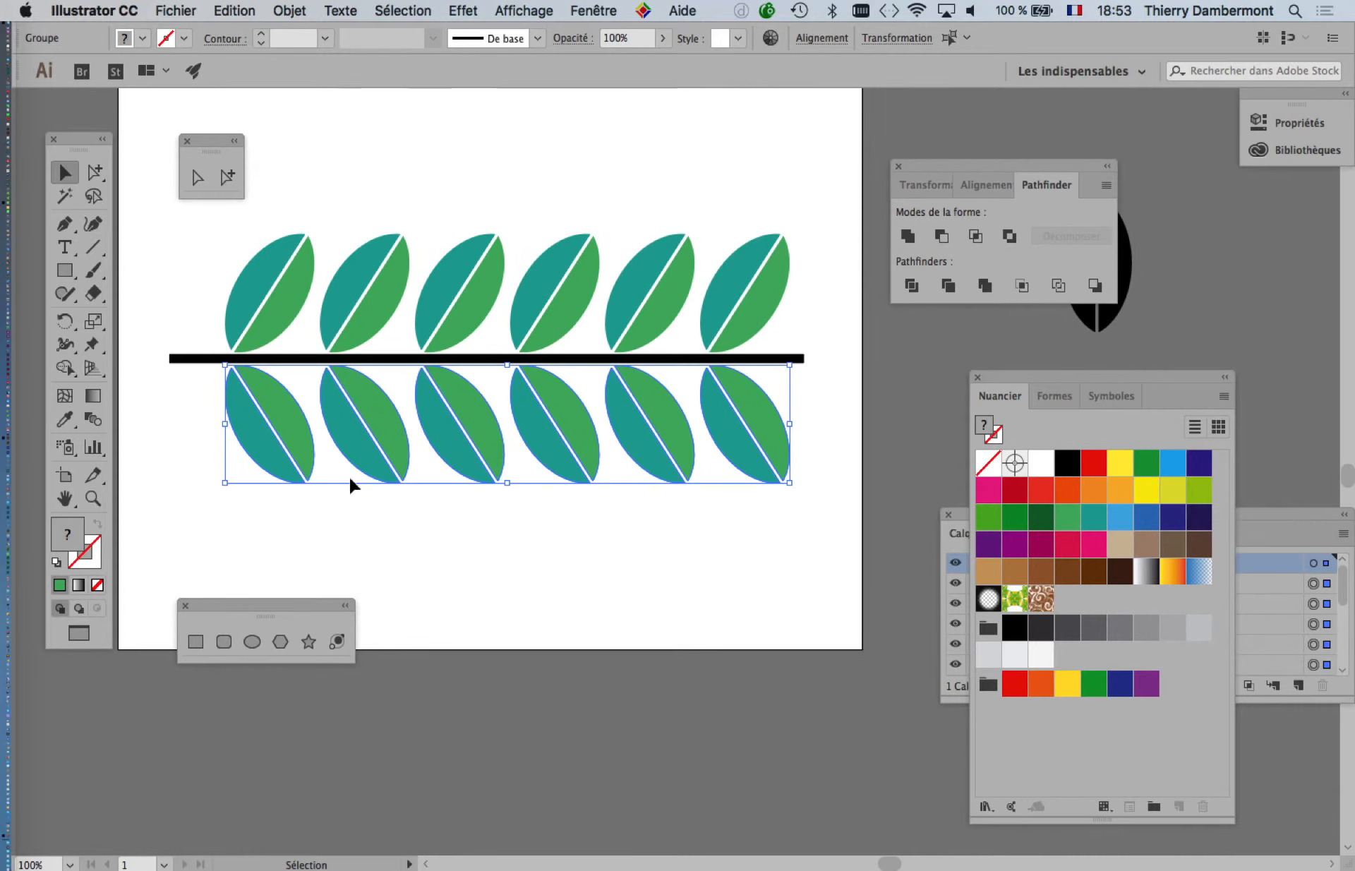
left_click_drag(275, 402, 316, 374)
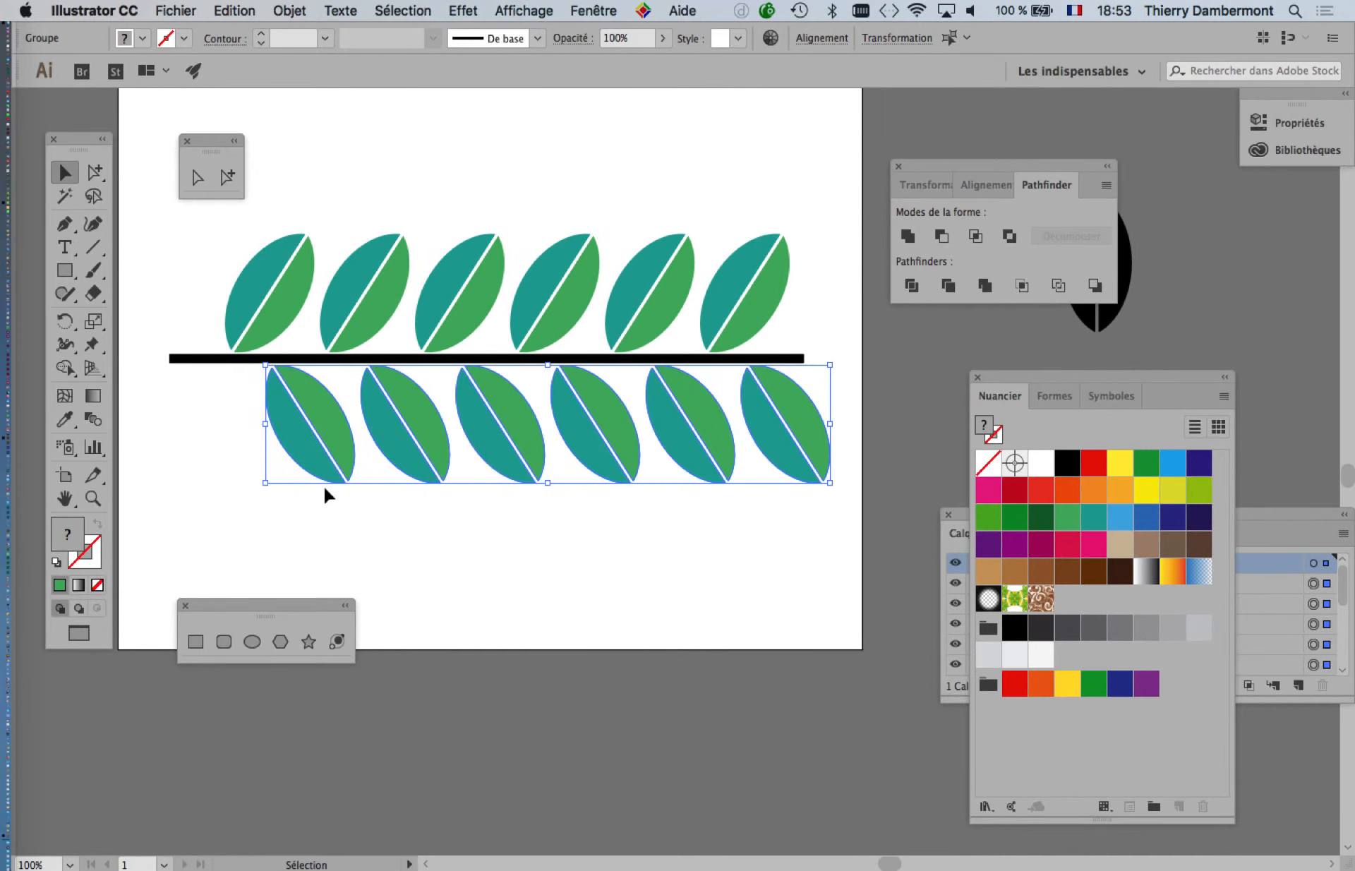
key("super+z")
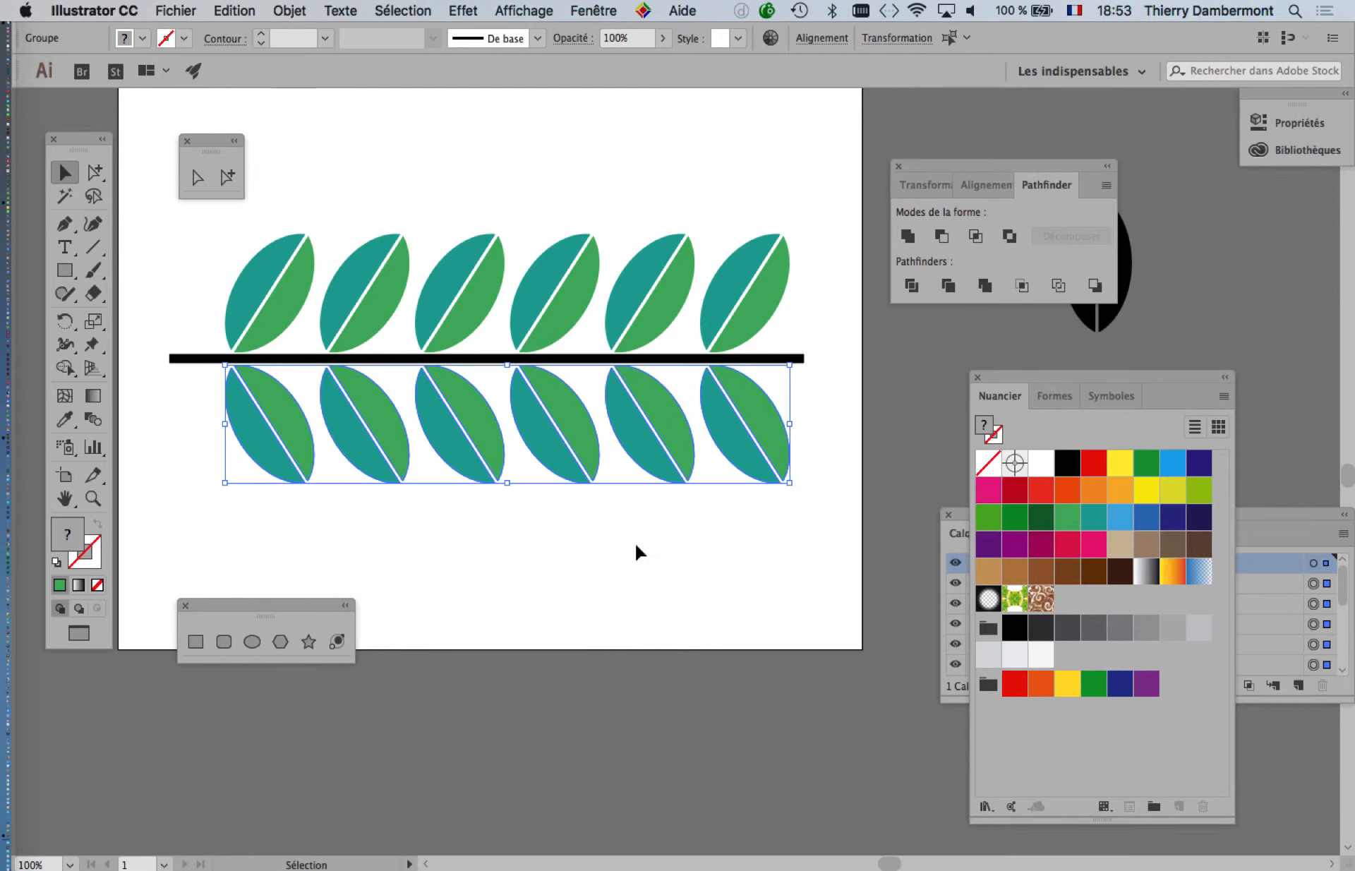
- Save the document under the new name brushes2-05.ai with the default Illustrator options
left_click(179, 10)
left_click(219, 174)
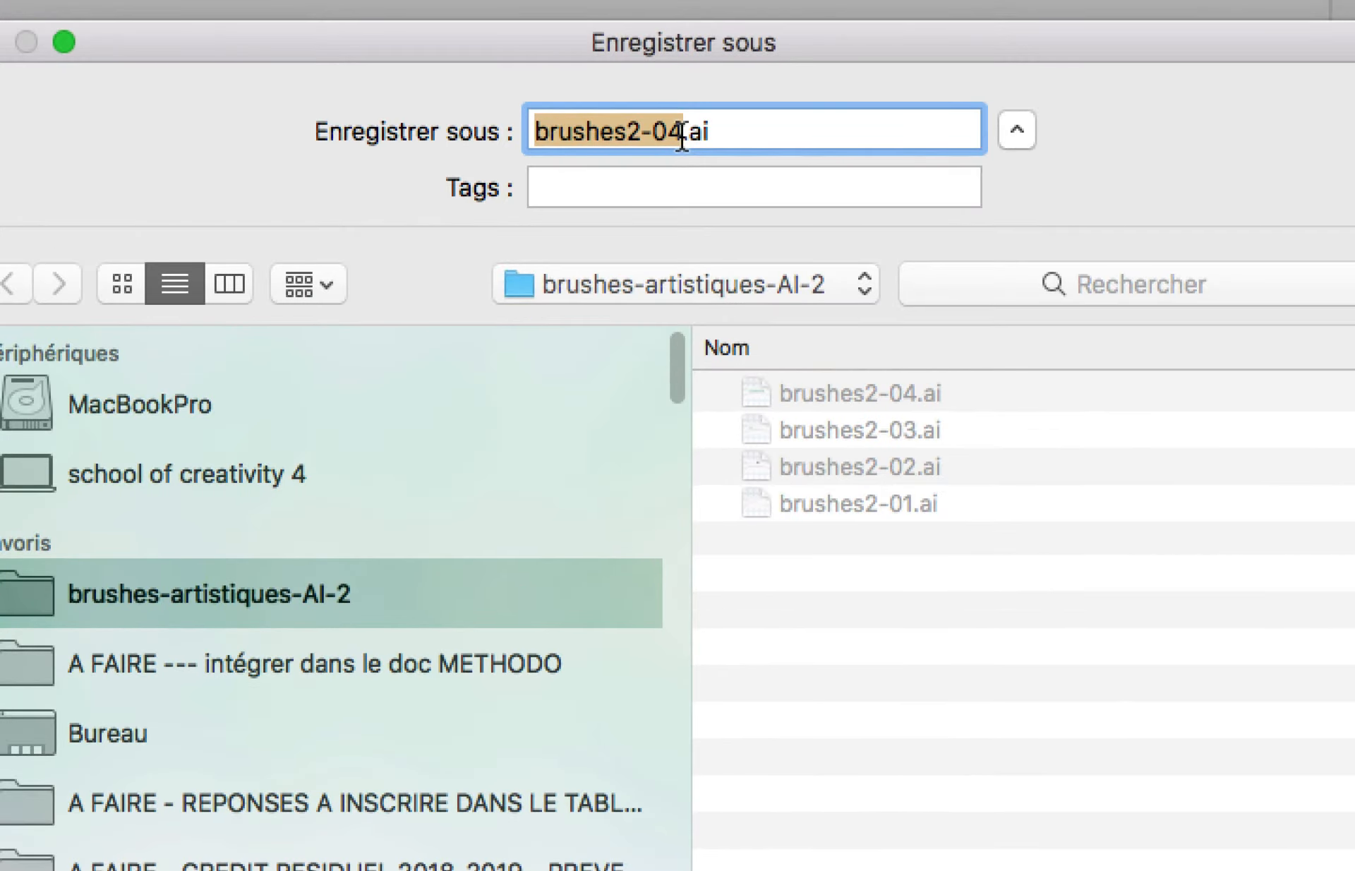
left_click(681, 134)
key("BackSpace")
type("5")
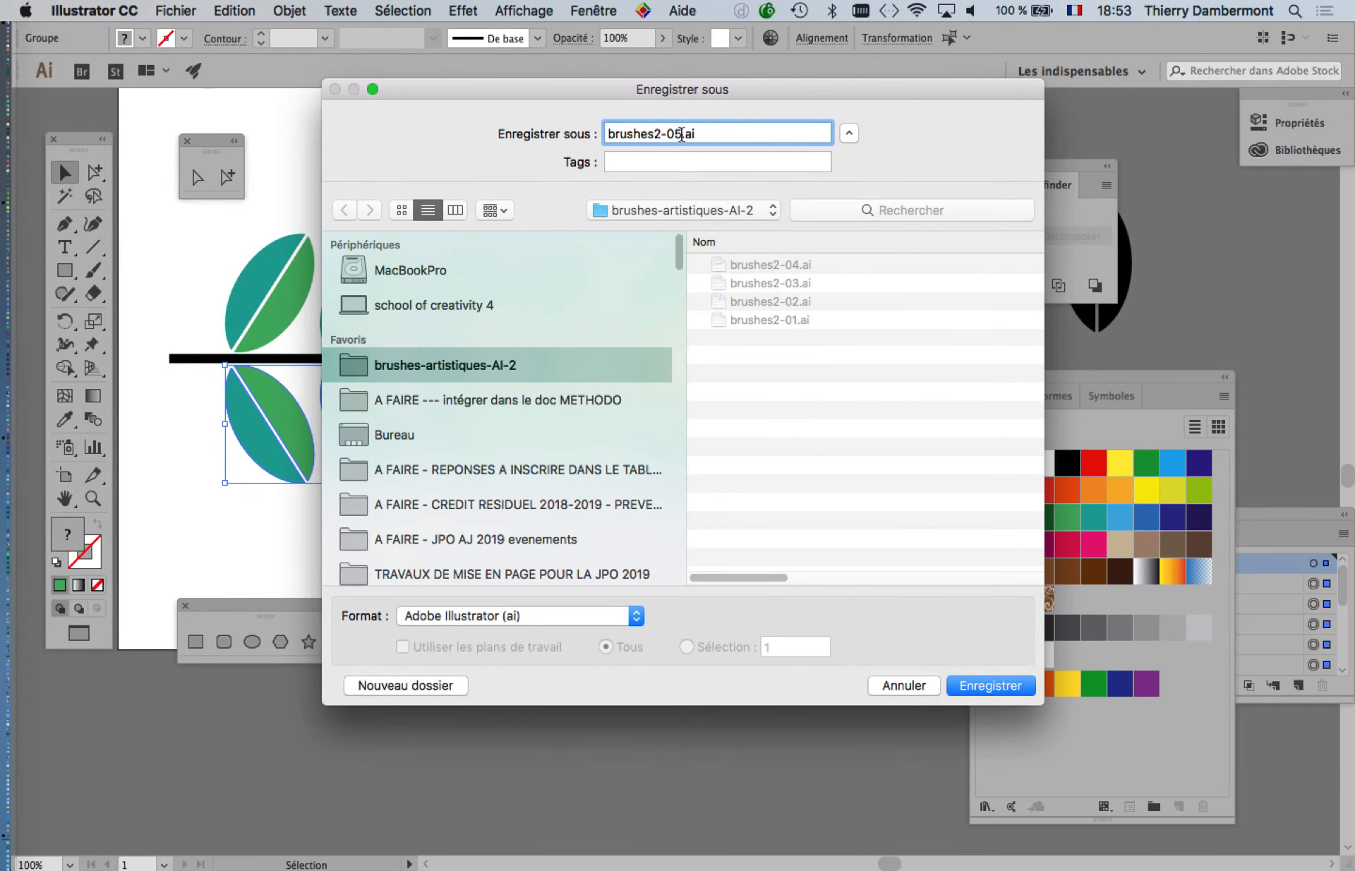
left_click(1002, 679)
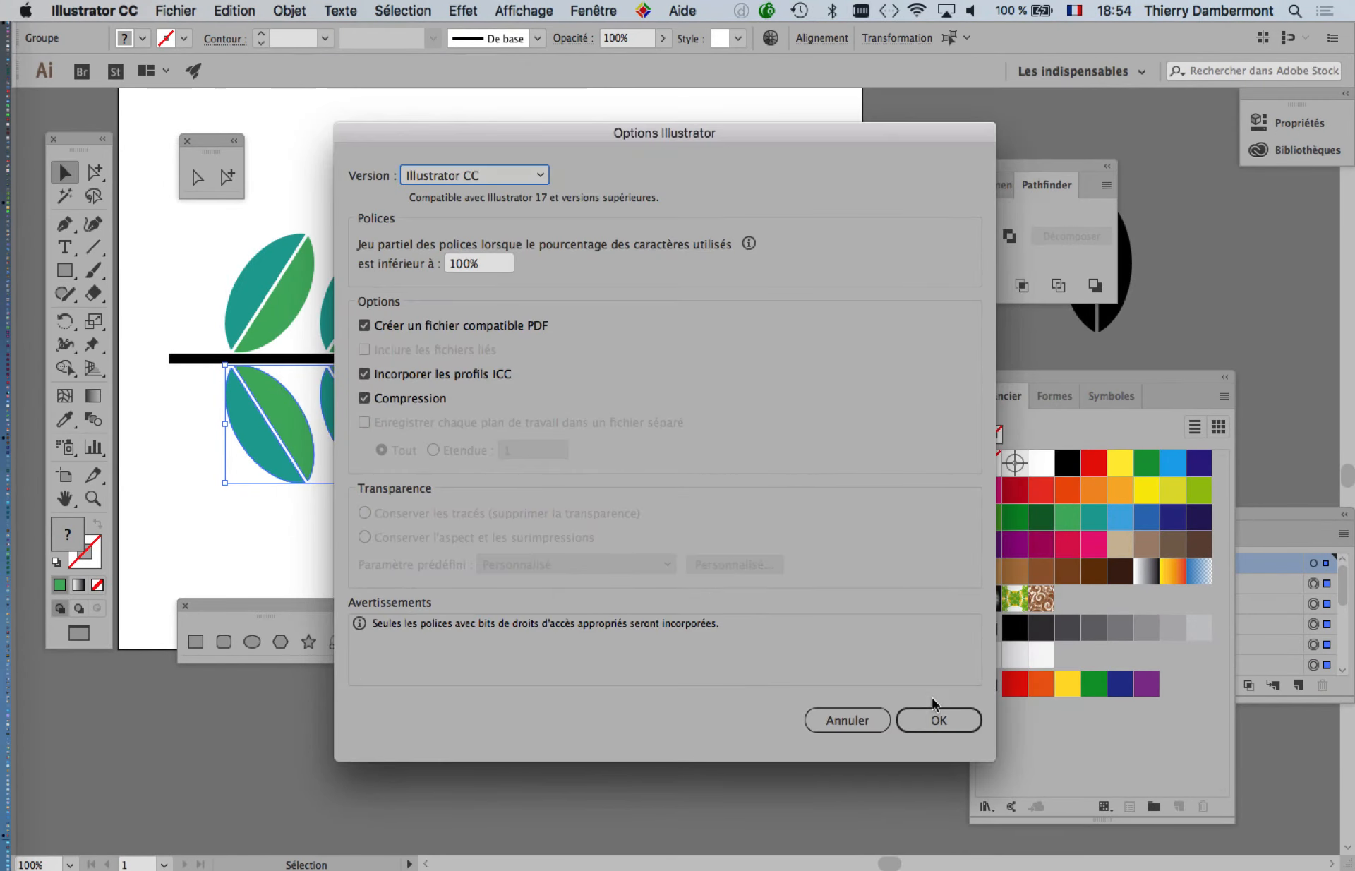
left_click(937, 719)
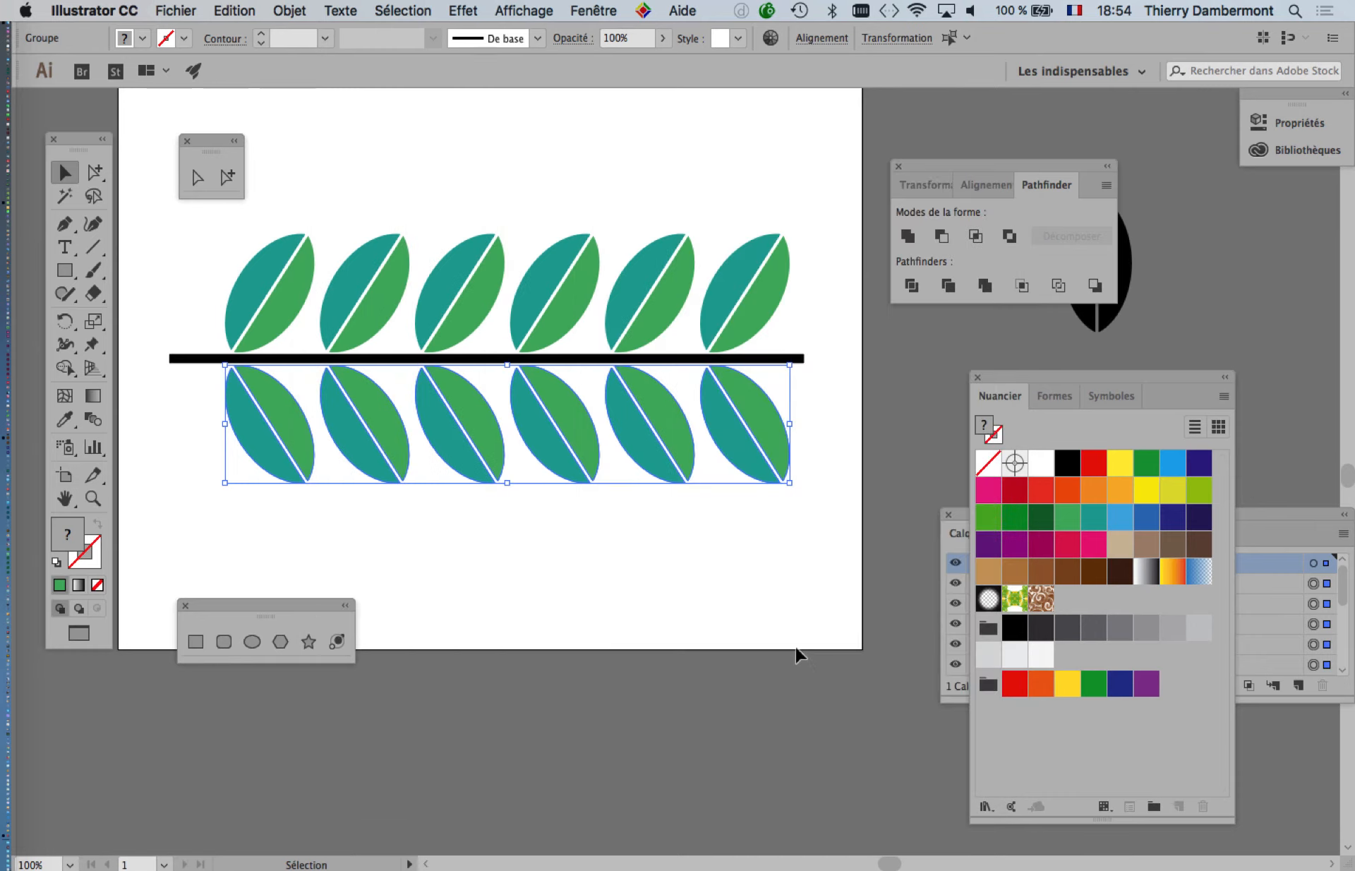